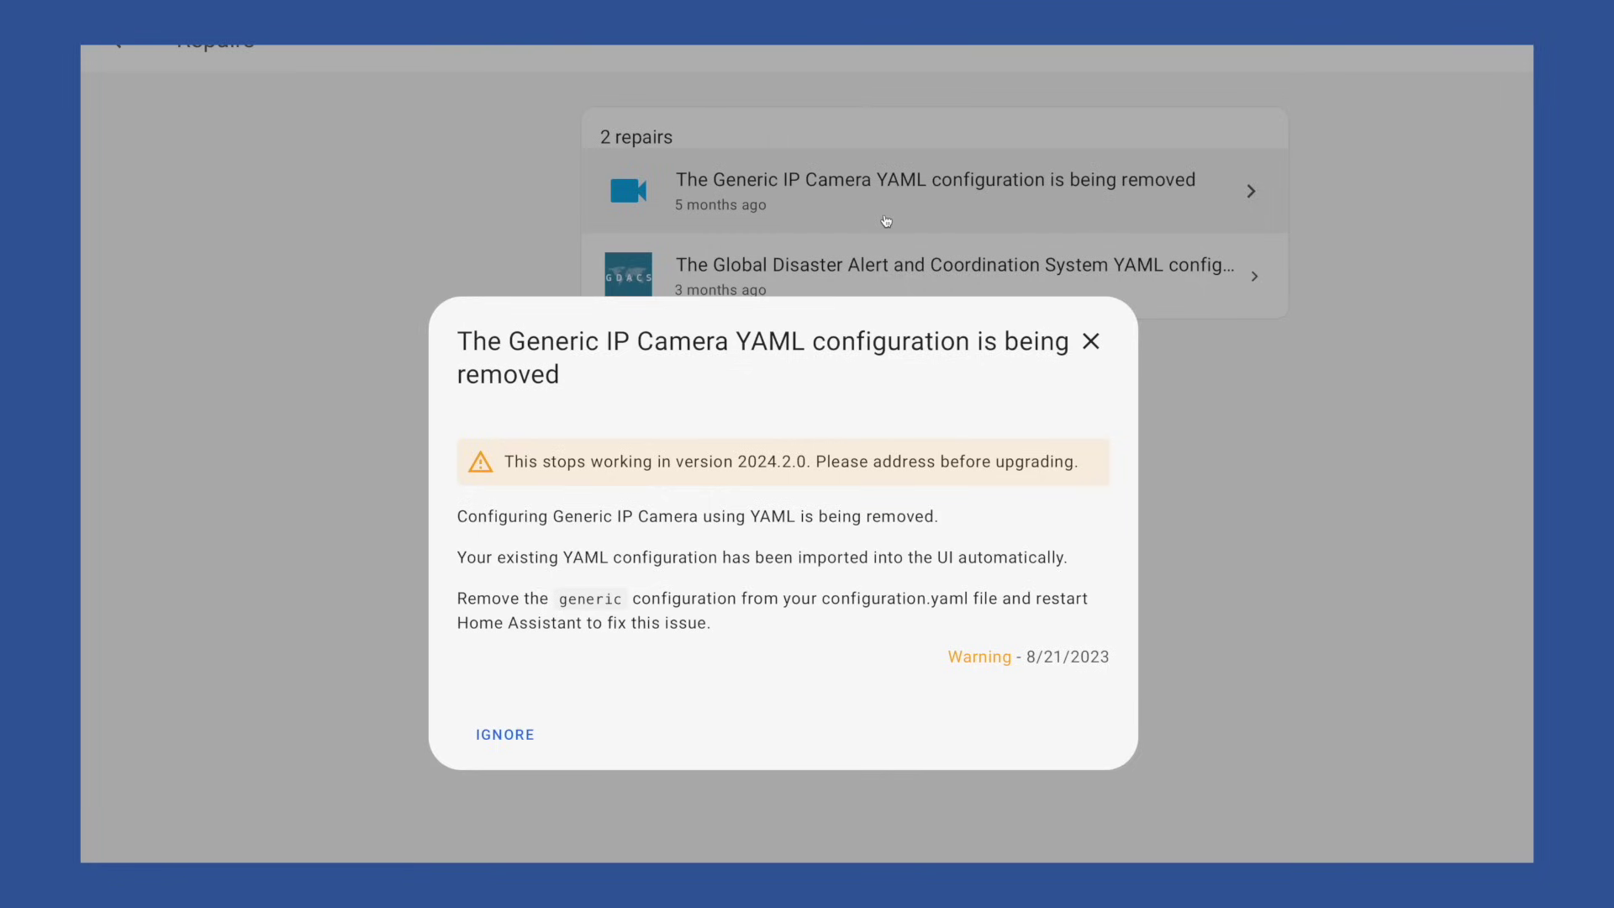
- Dismiss the Generic IP Camera repair notice and open the Generic Camera card's USPS Mail Pictures device
click(886, 222)
click(211, 717)
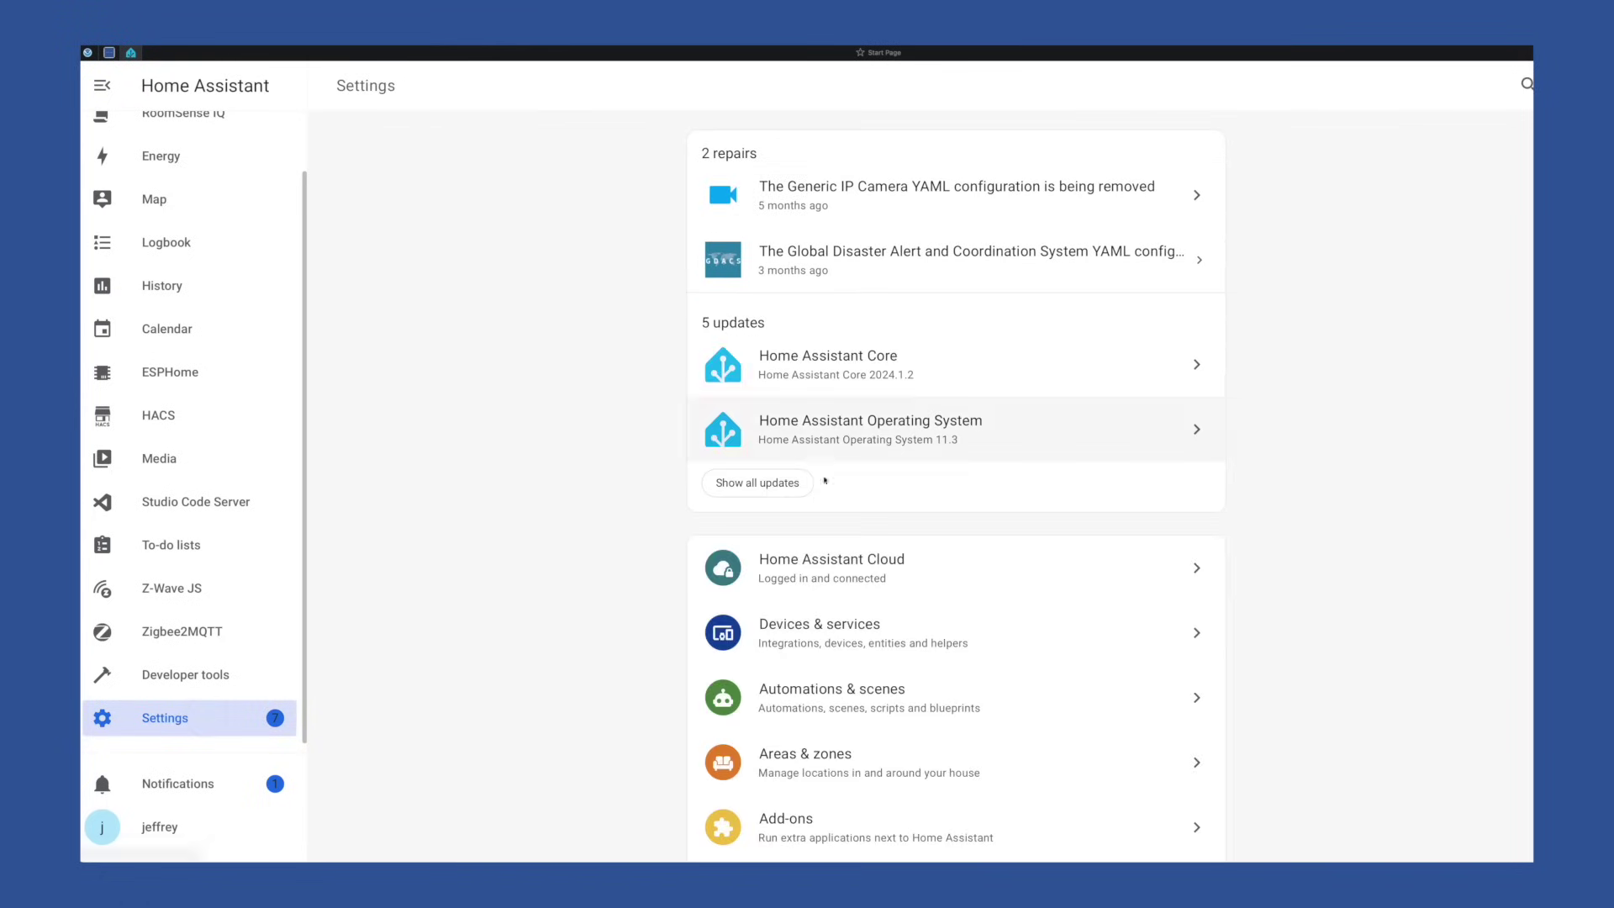
click(849, 643)
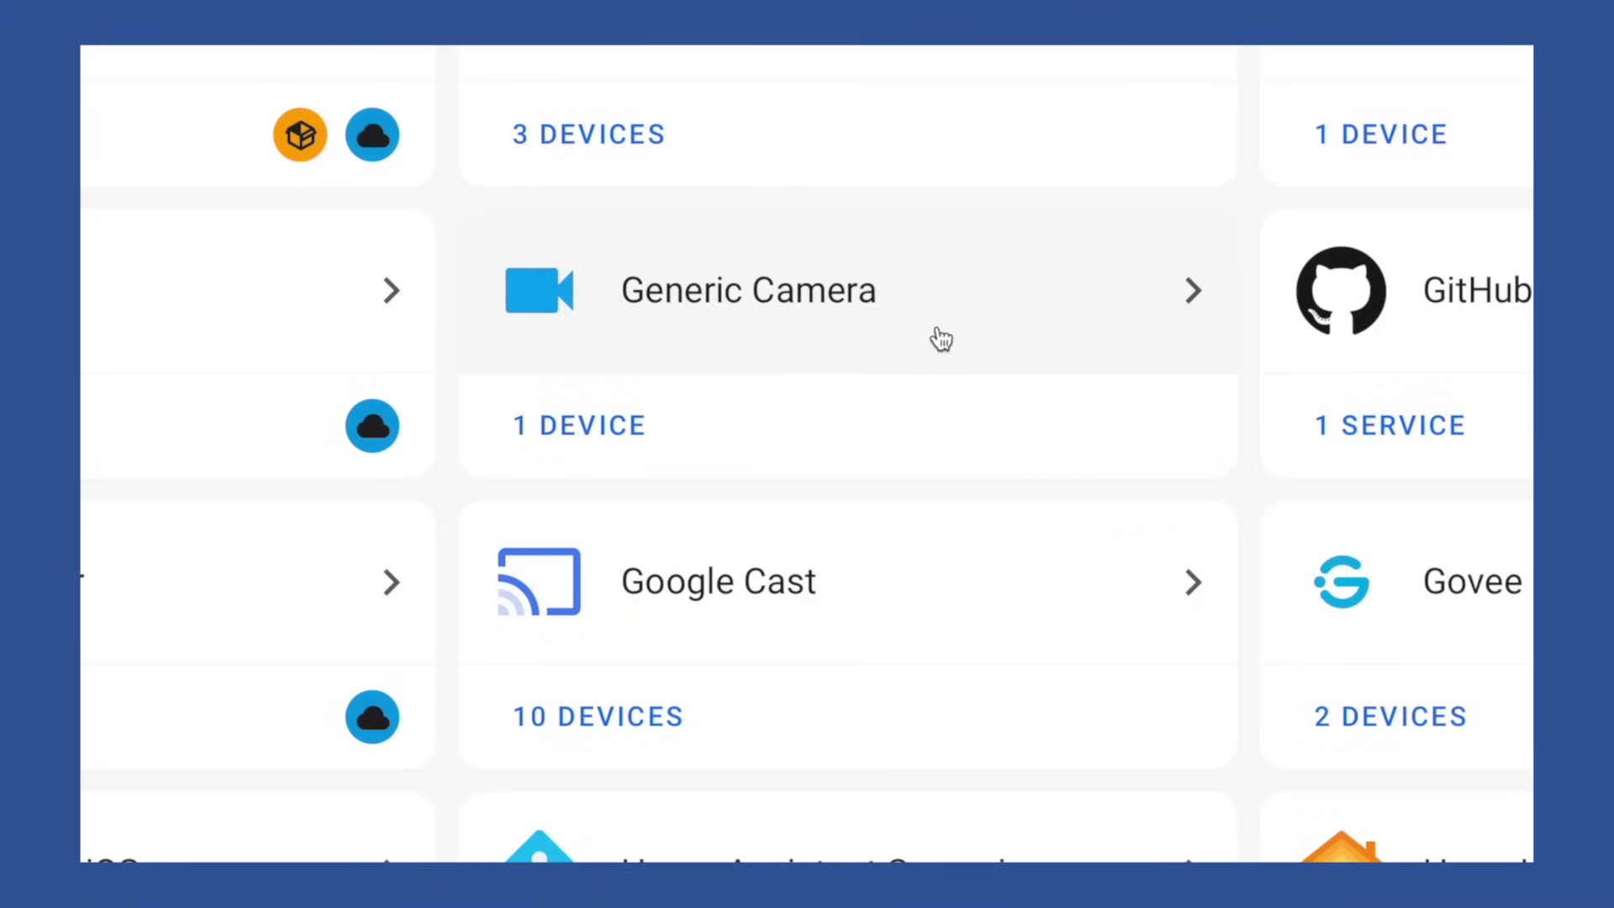
click(612, 428)
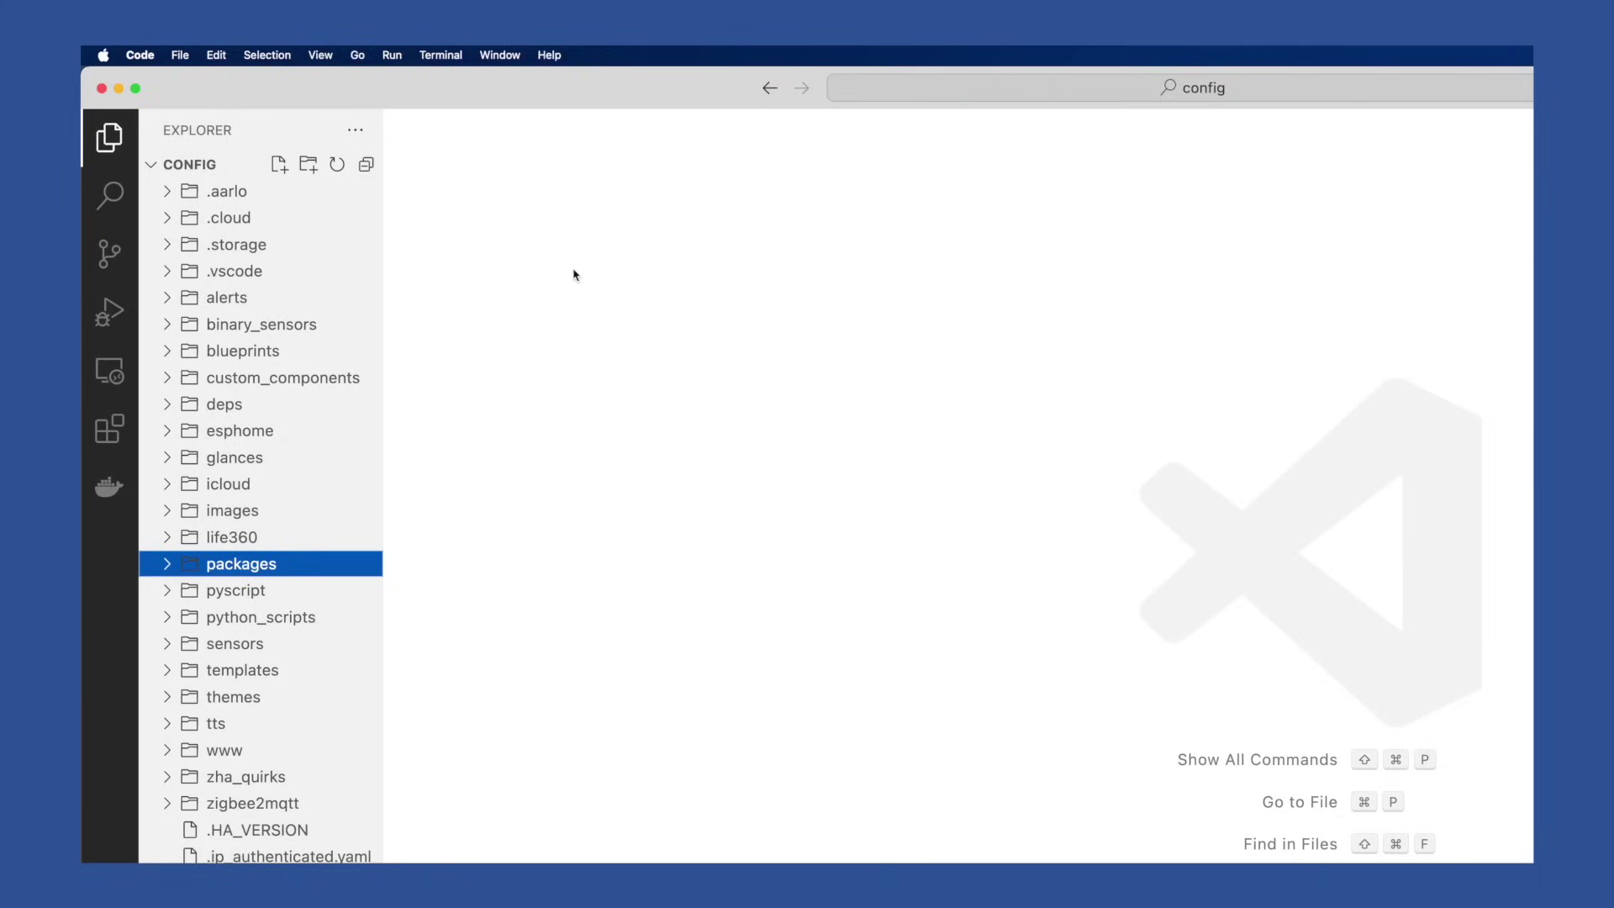
- Search the config files for 'platform: generic' and open the match in usps.yaml
click(104, 197)
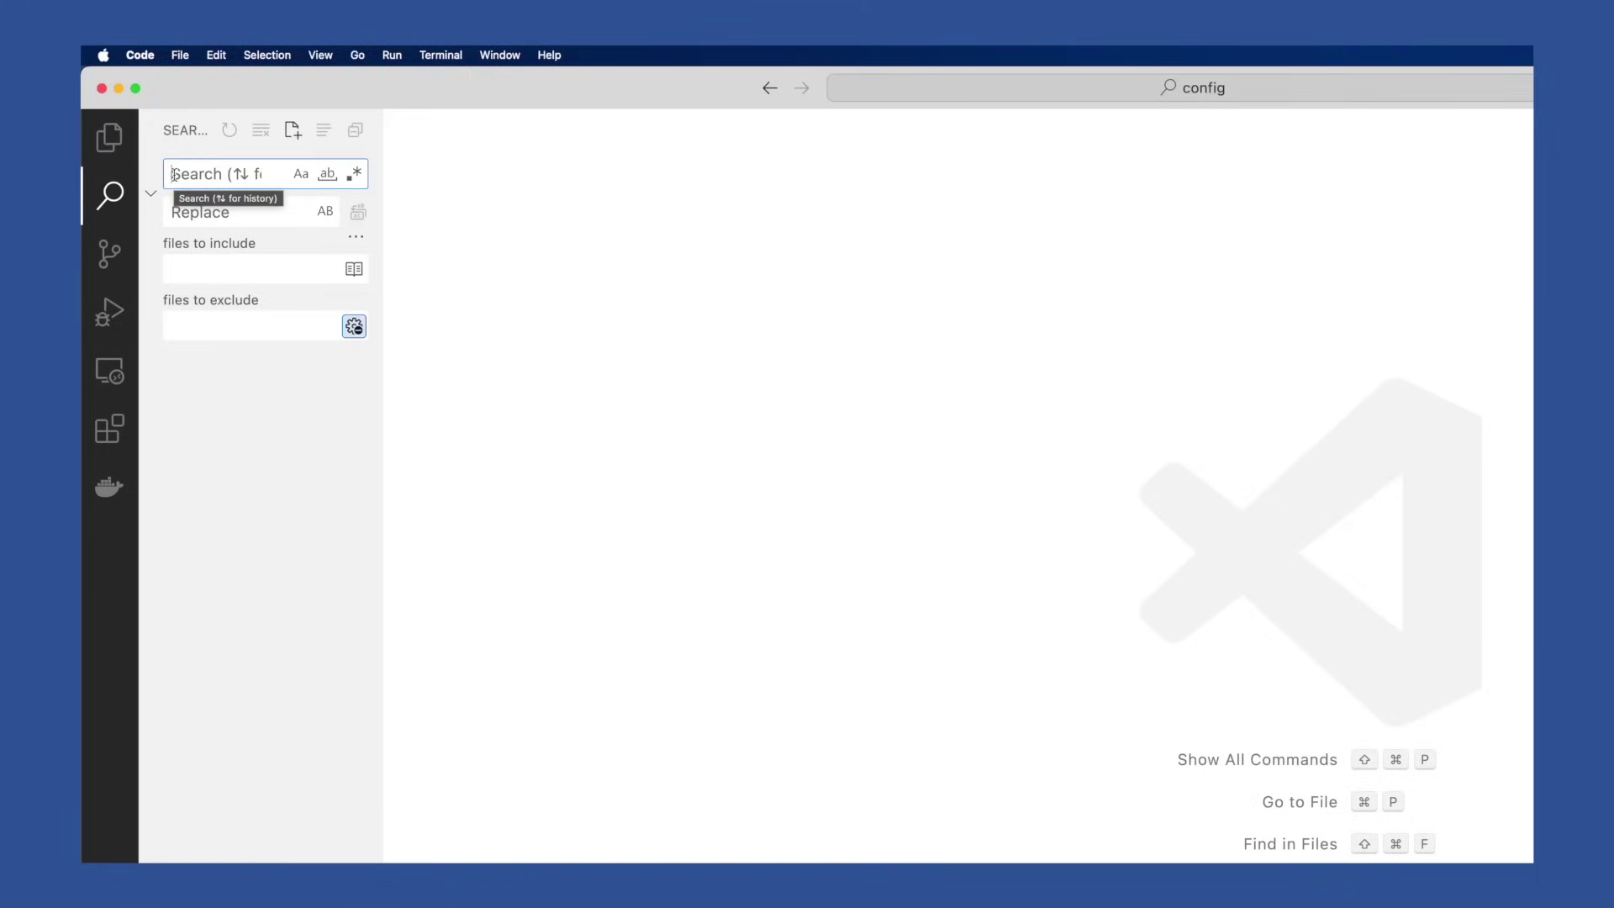
text(platform: )
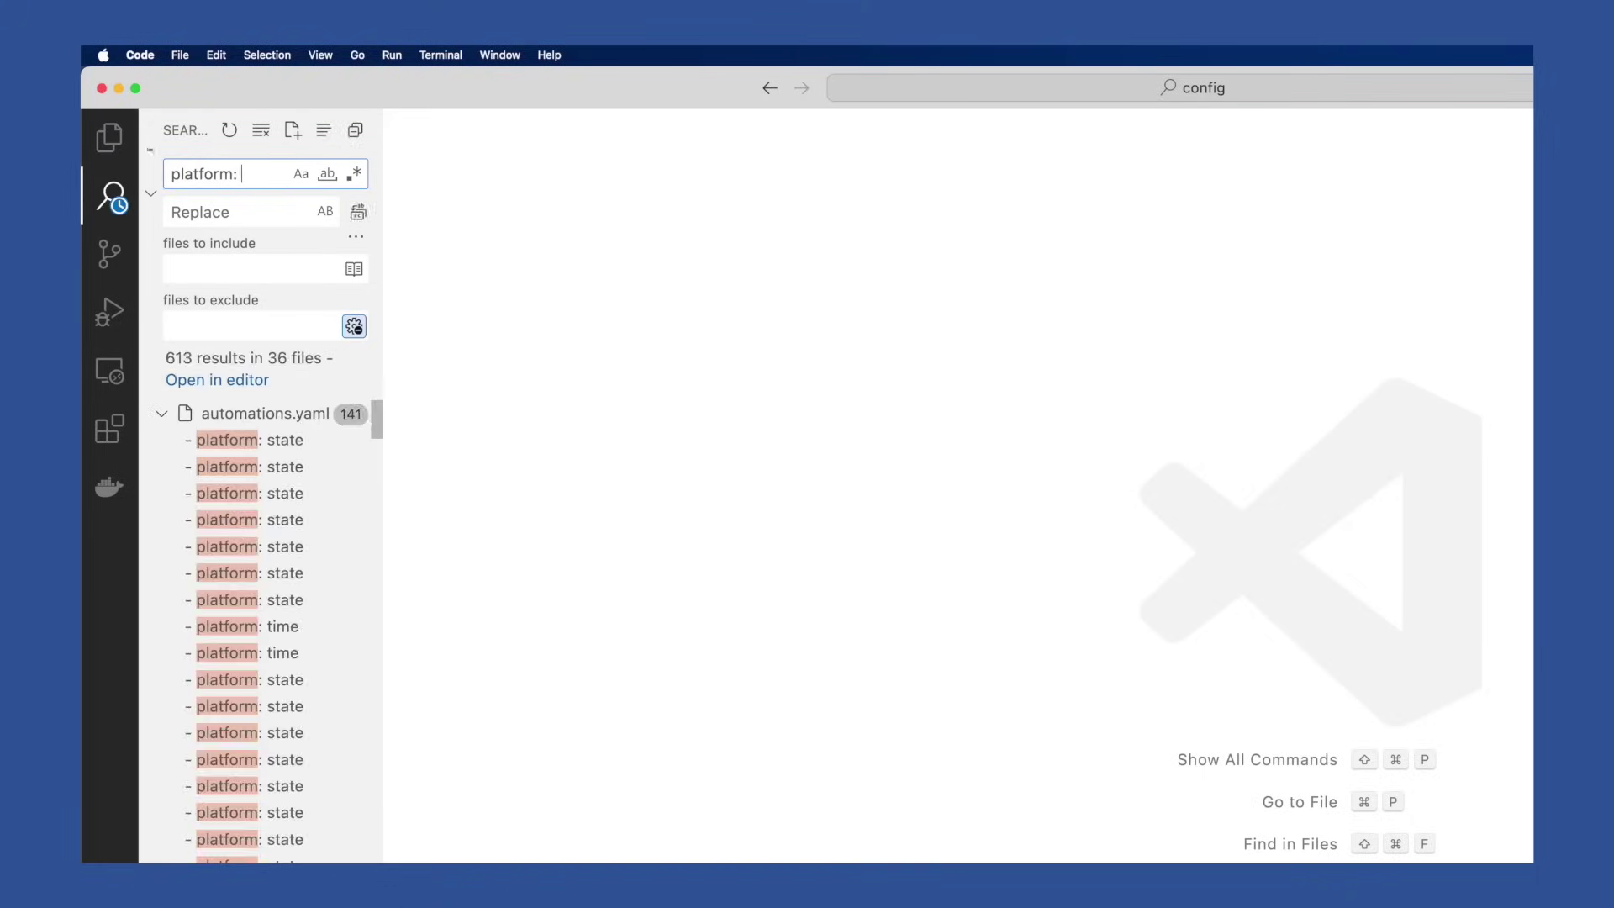
text(generic)
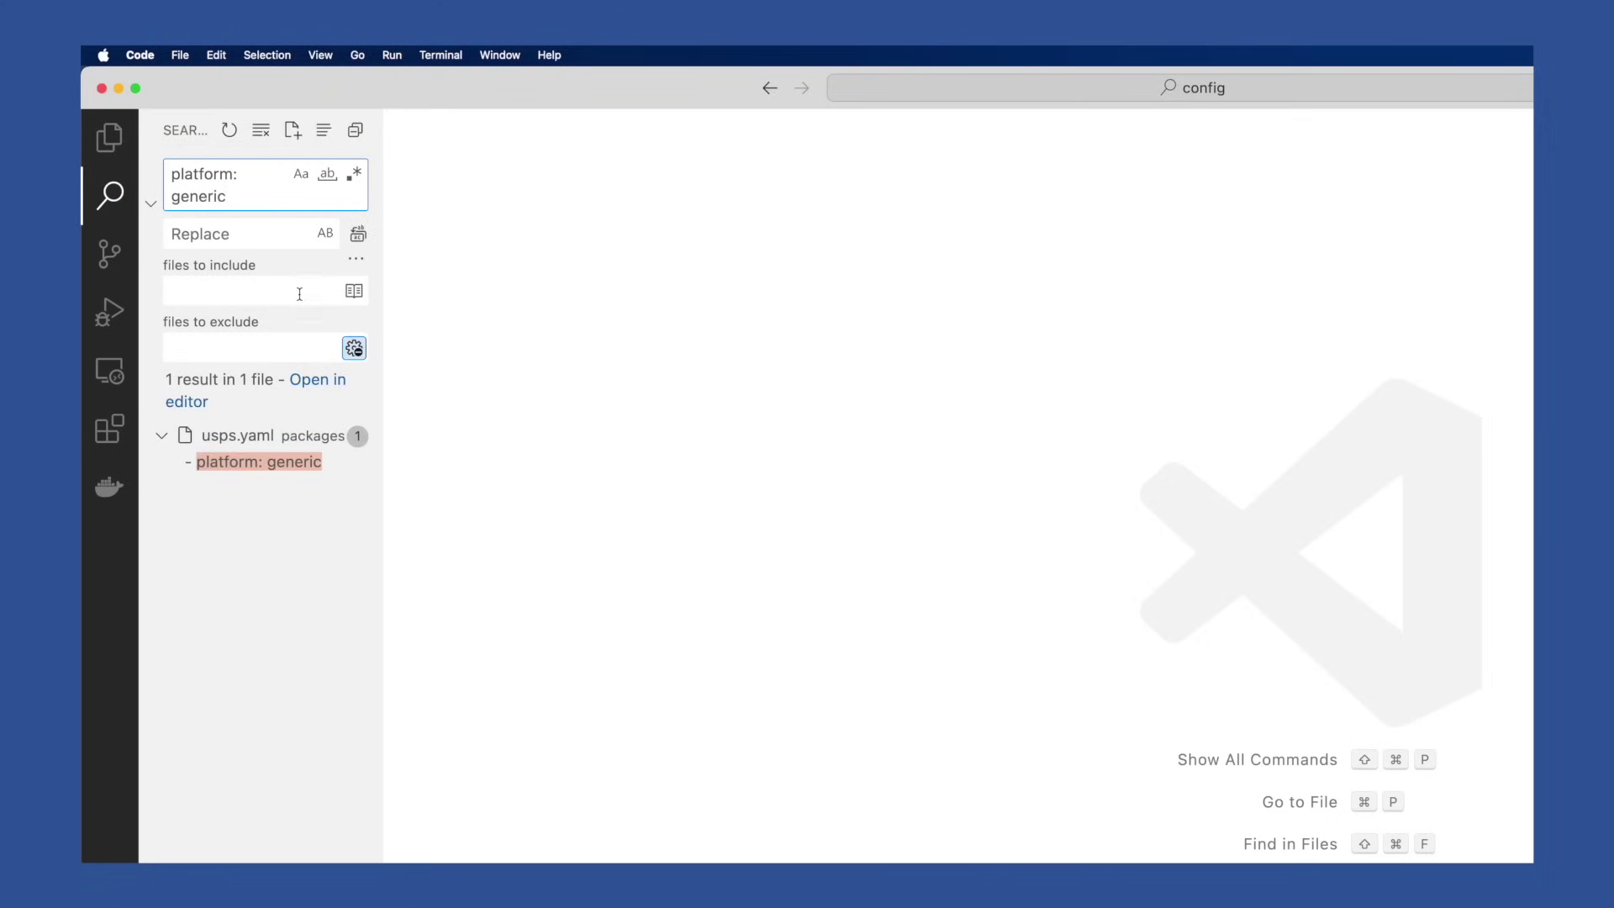
click(249, 463)
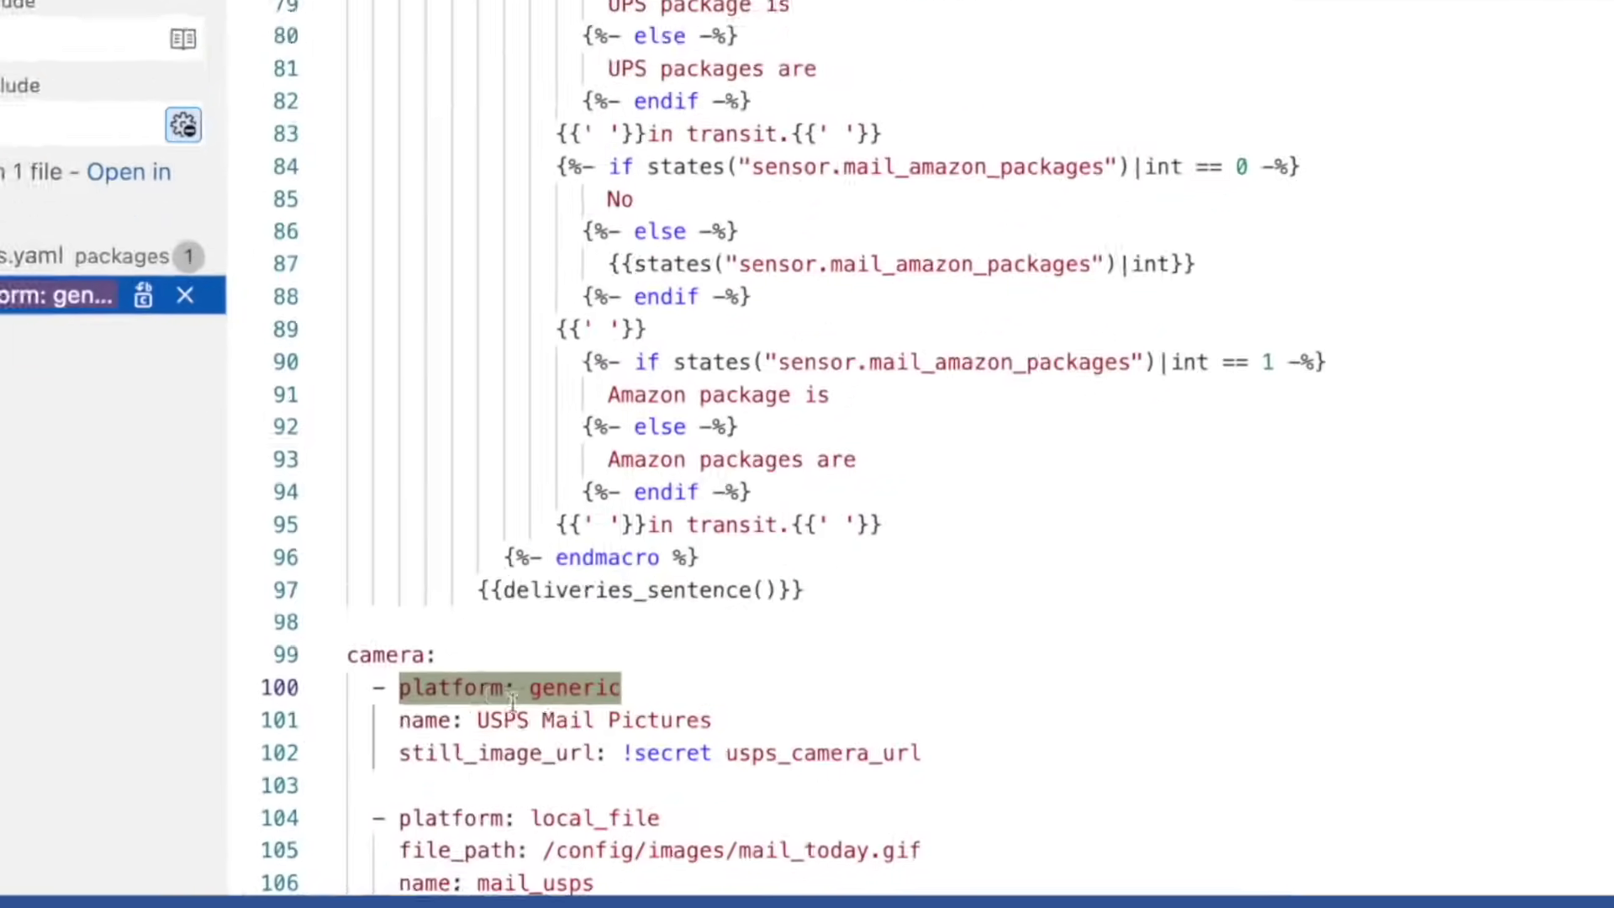
- Comment out the USPS Mail Pictures generic camera entry (lines 100–102) in usps.yaml
mouse_move(492, 707)
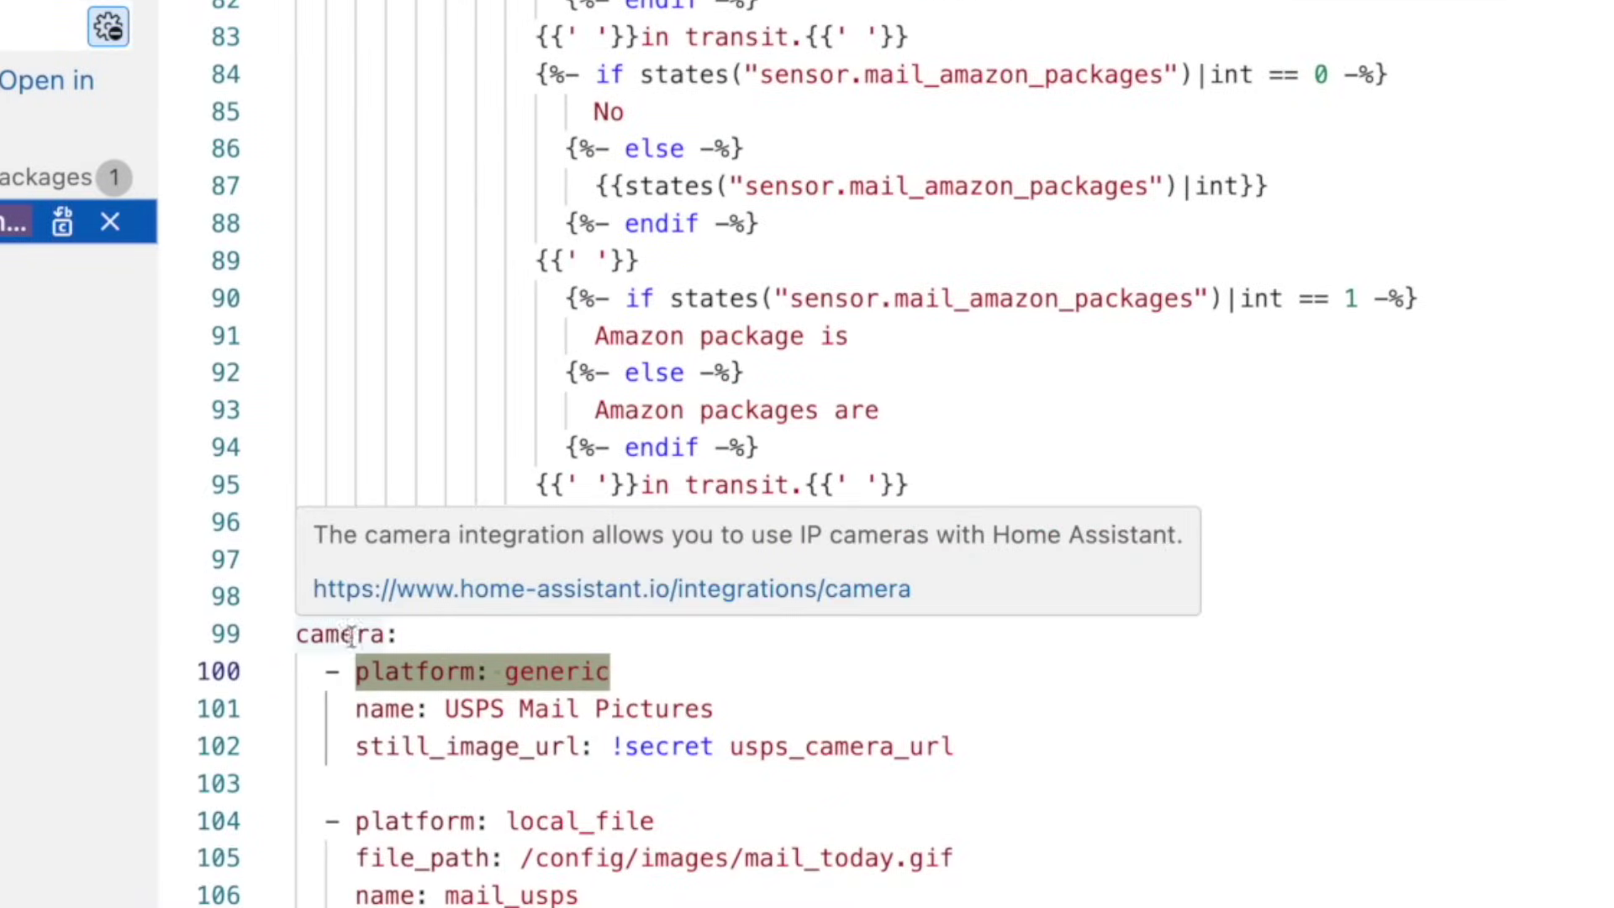
mouse_move(565, 677)
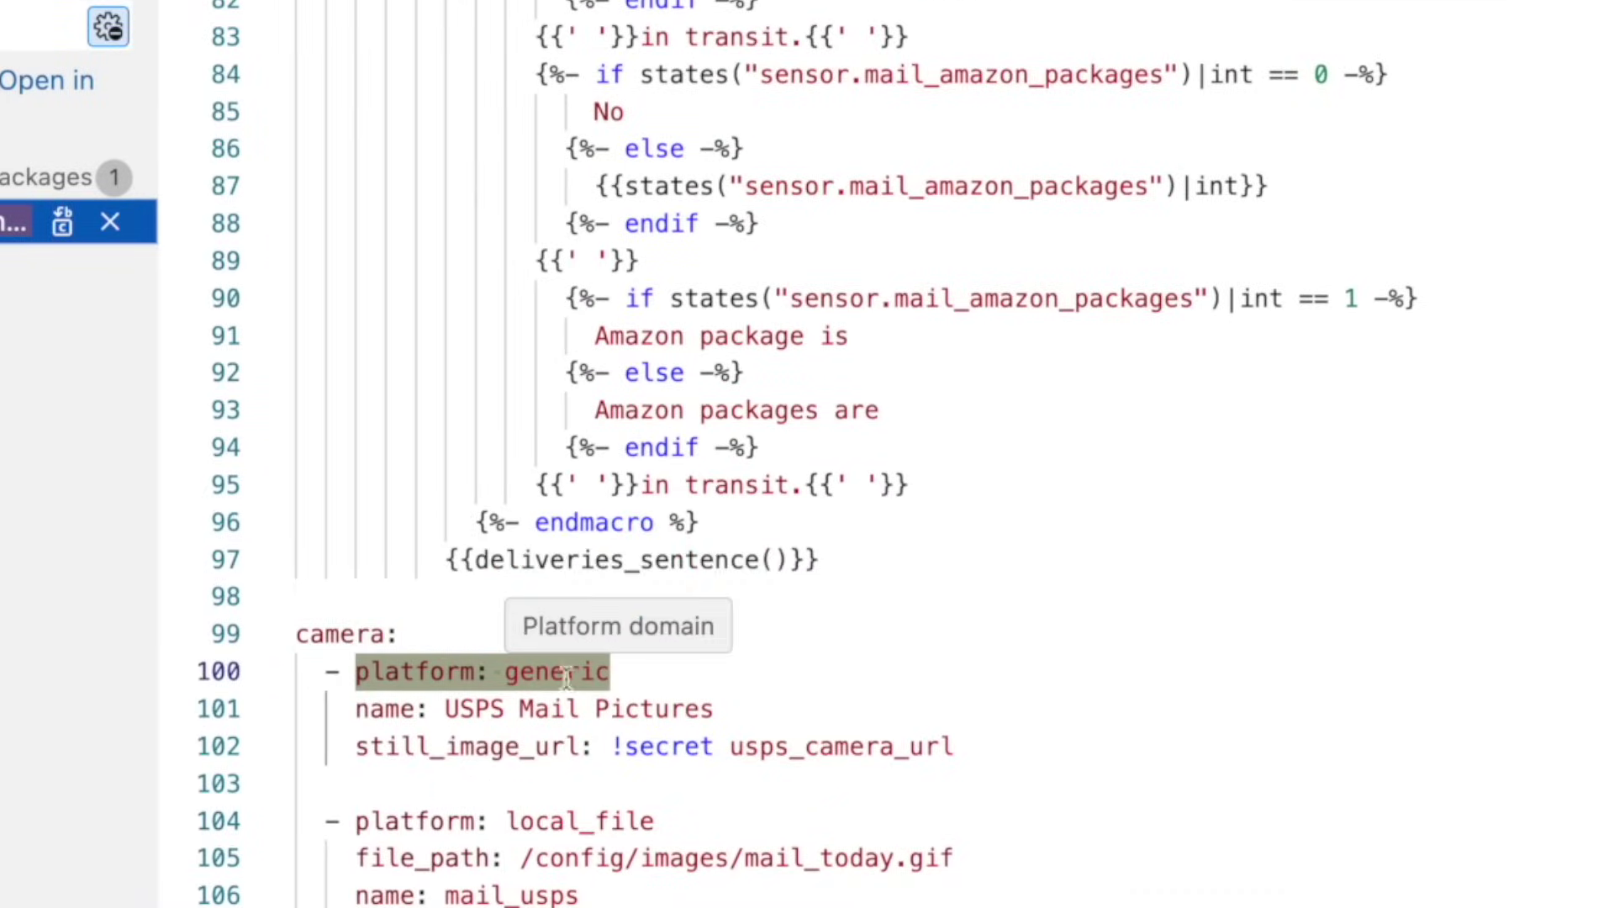
click(894, 689)
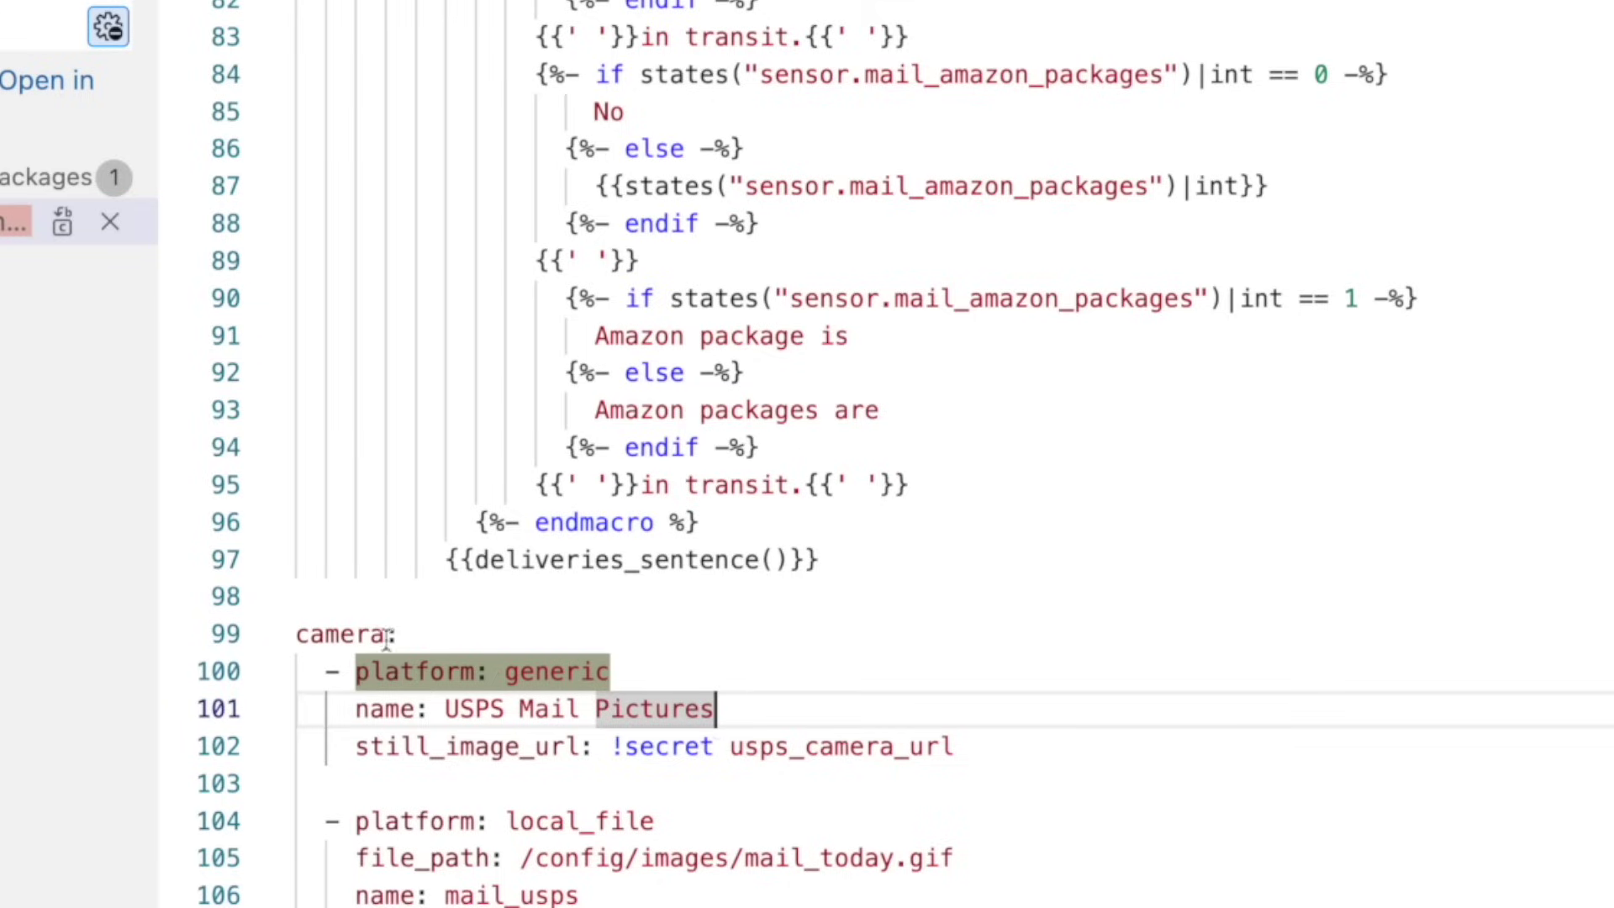
key(shift+alt+Right)
key(shift+alt+Right)
key(shift+alt+Right)
key(shift+alt+Right)
key(ctrl+slash)
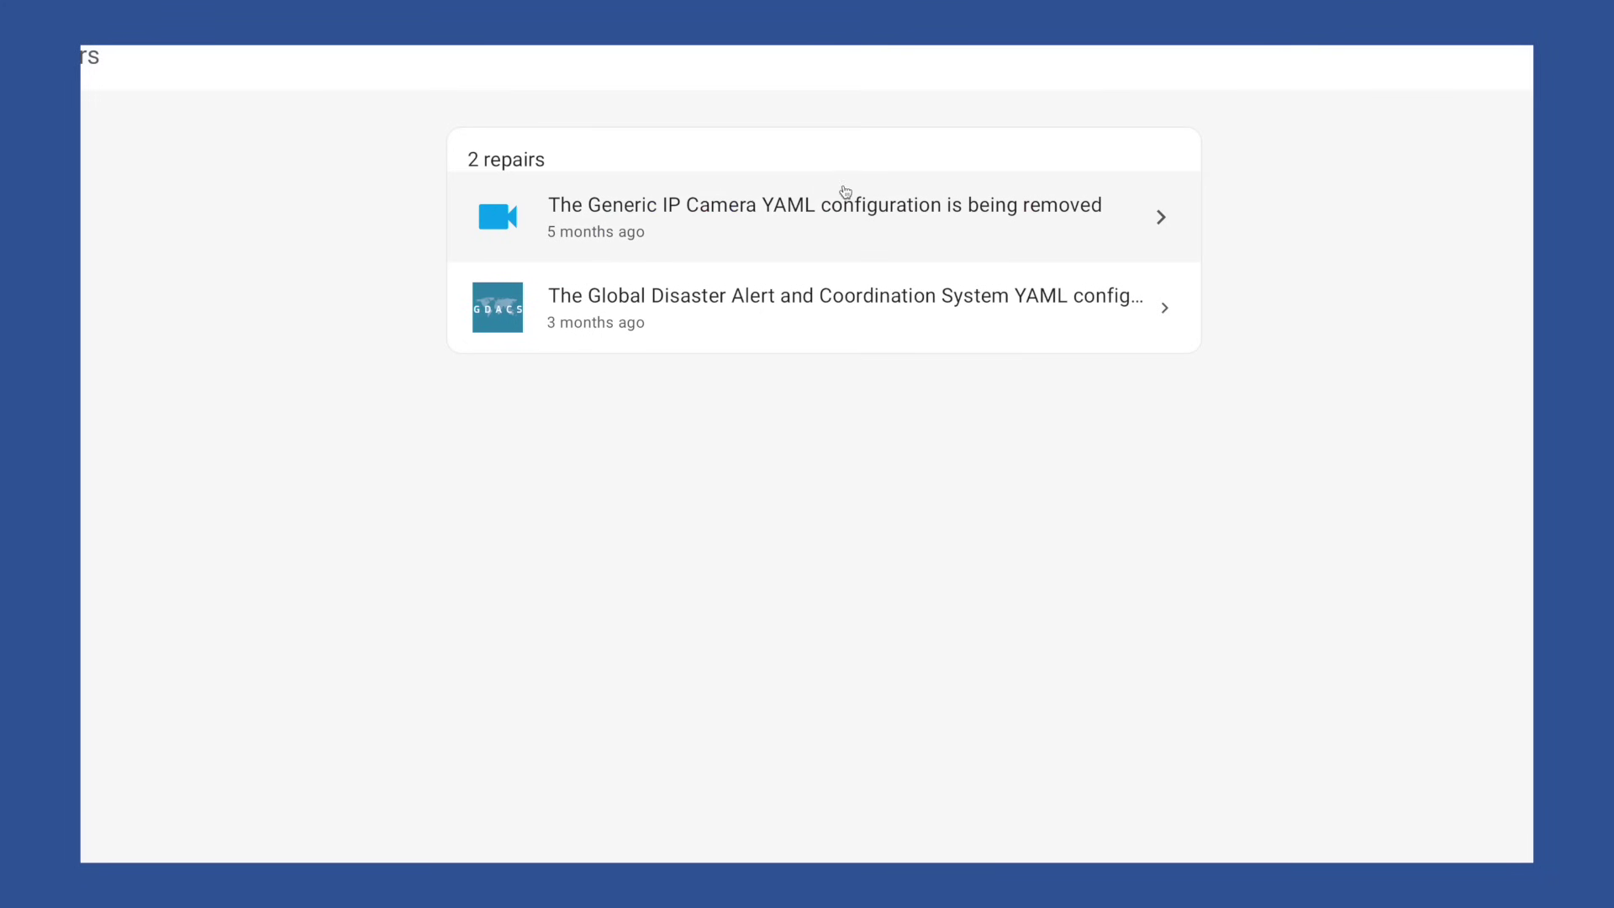
click(809, 206)
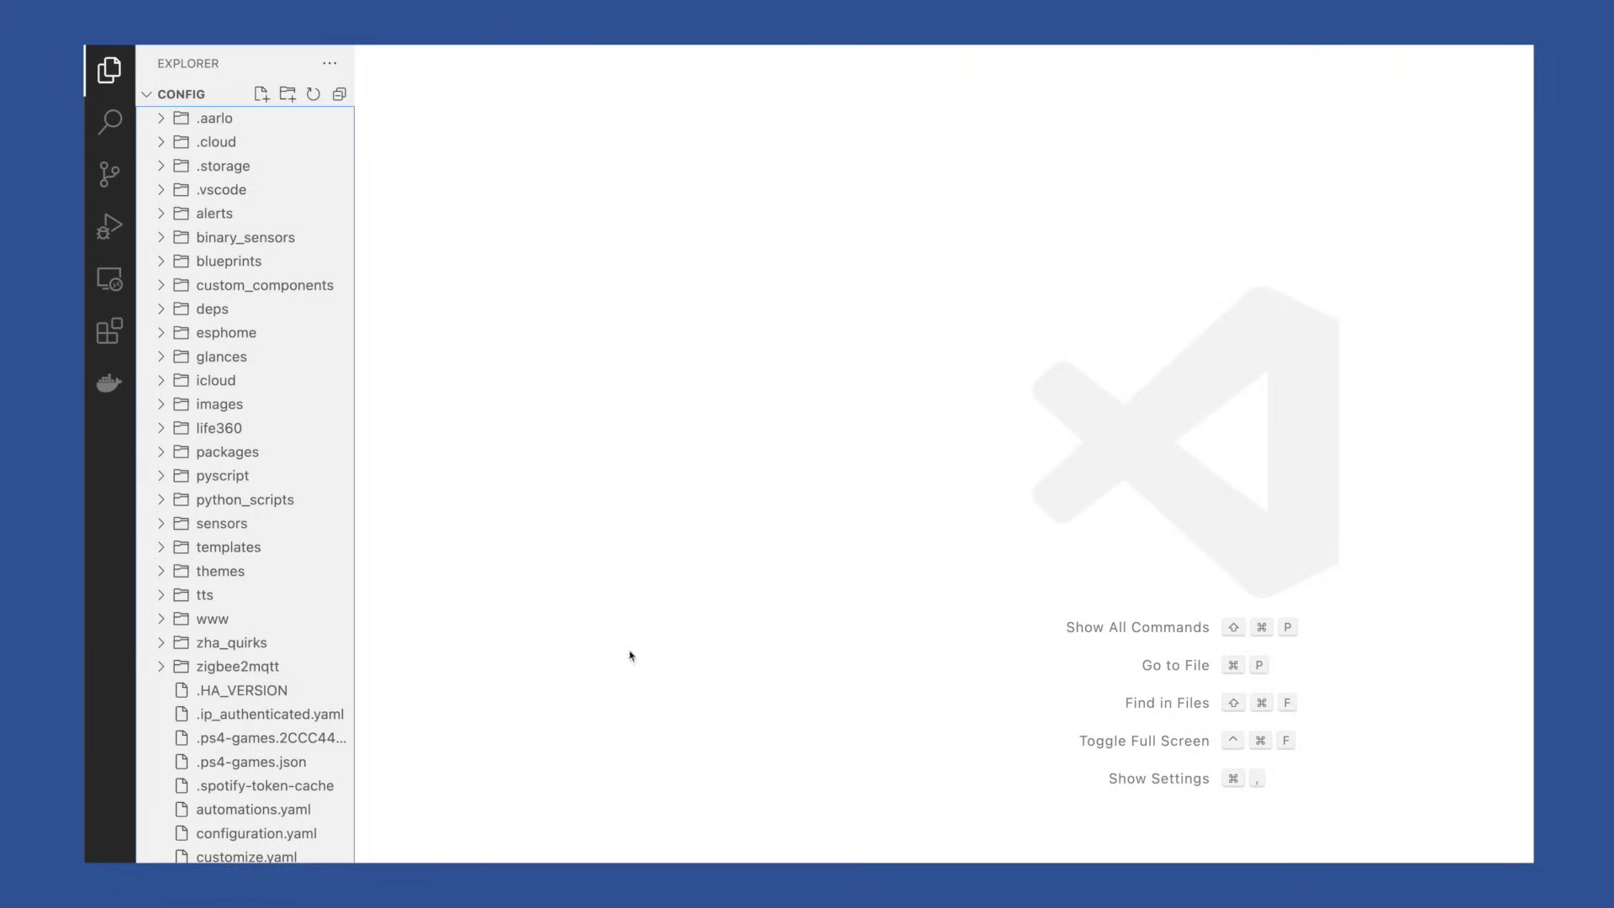
- Search for 'gdac' and comment out the gdacs block, lines 16–22, in integrations.yaml
click(108, 123)
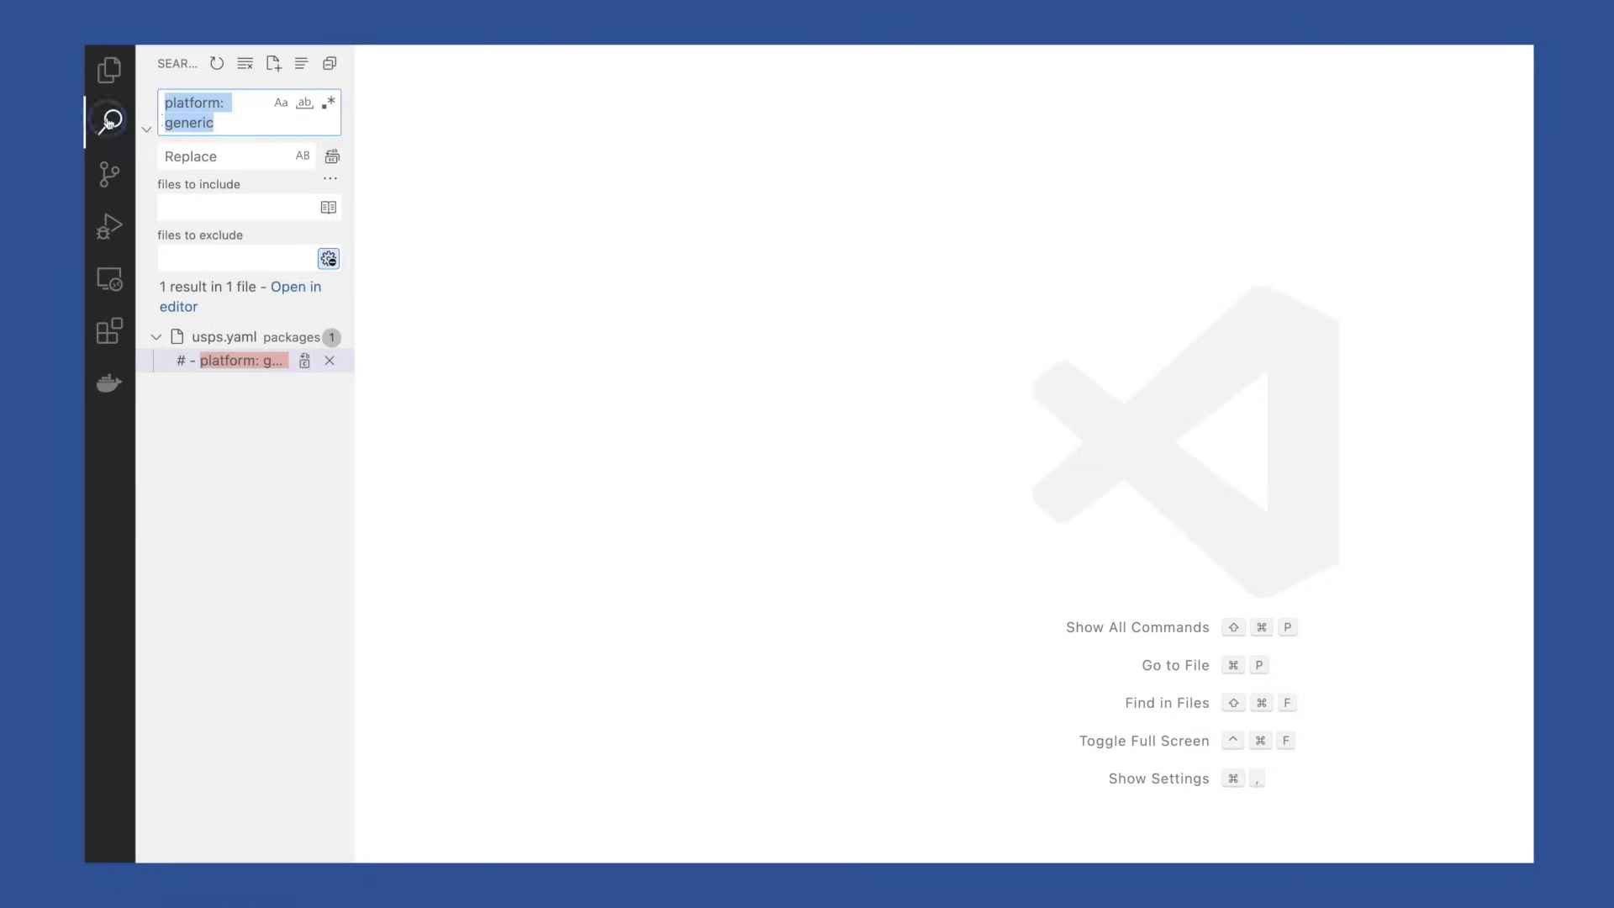
text(gdac)
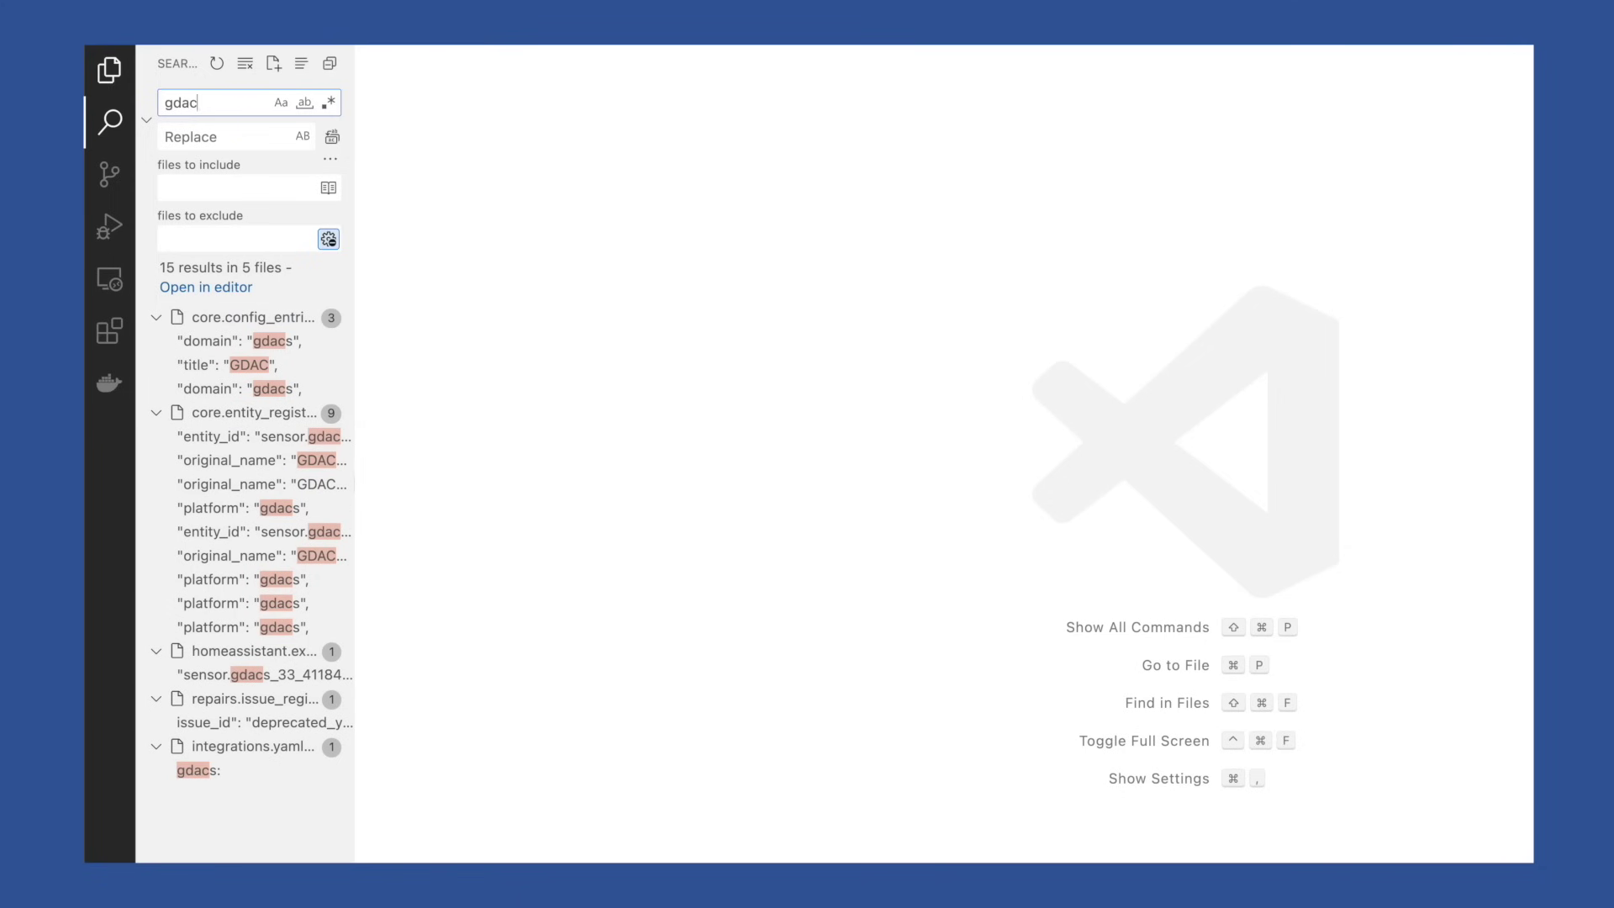
click(195, 772)
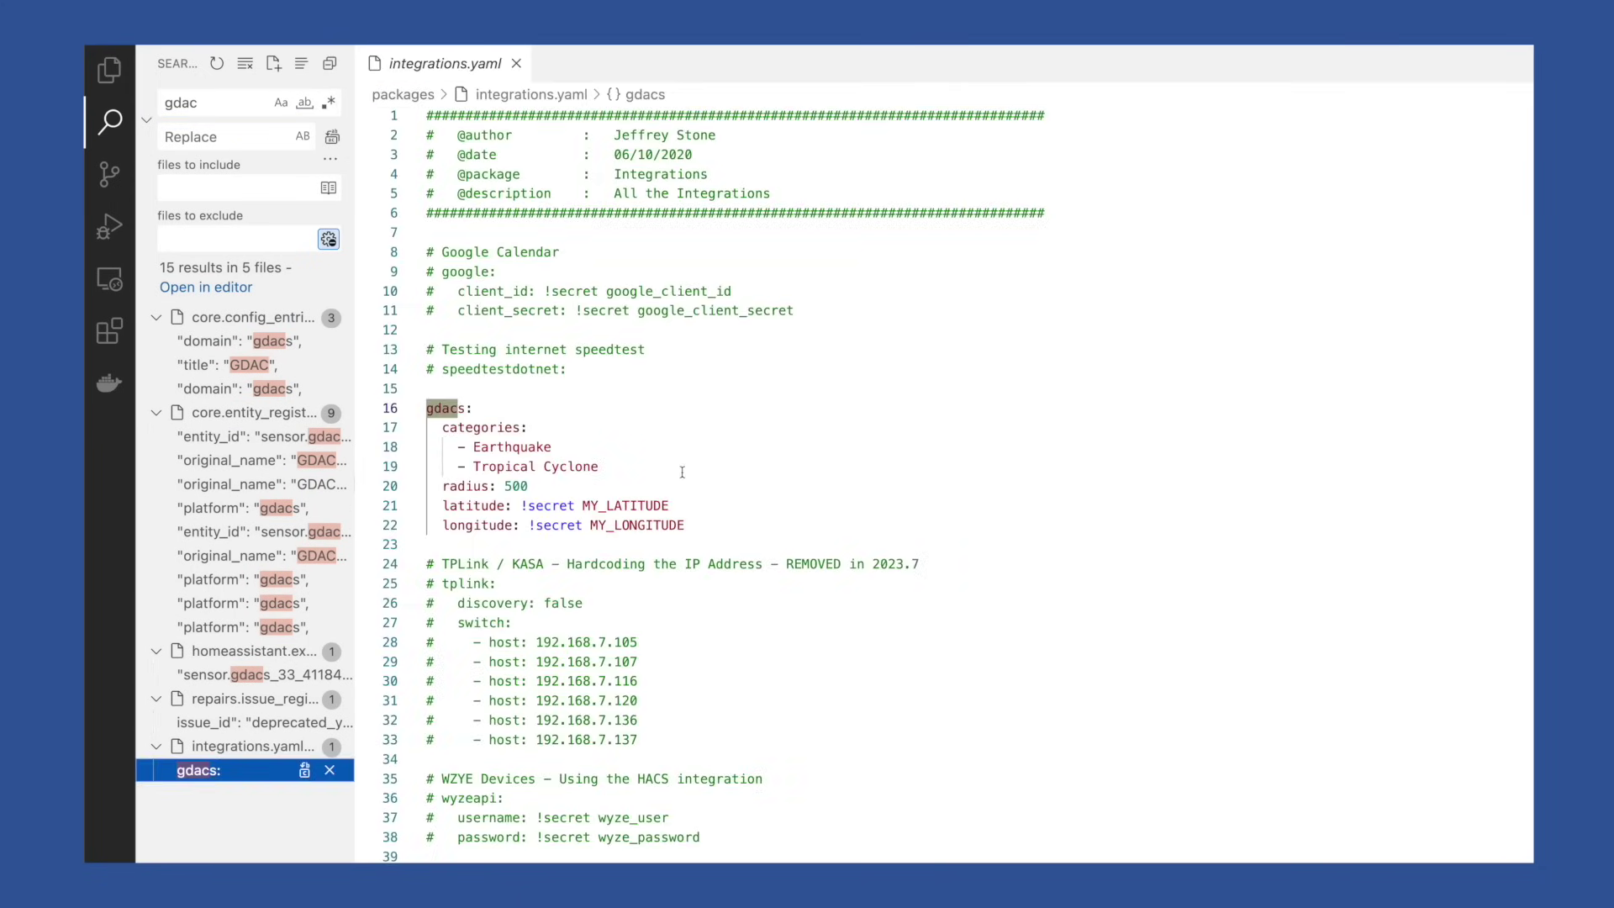
drag(799, 528, 390, 408)
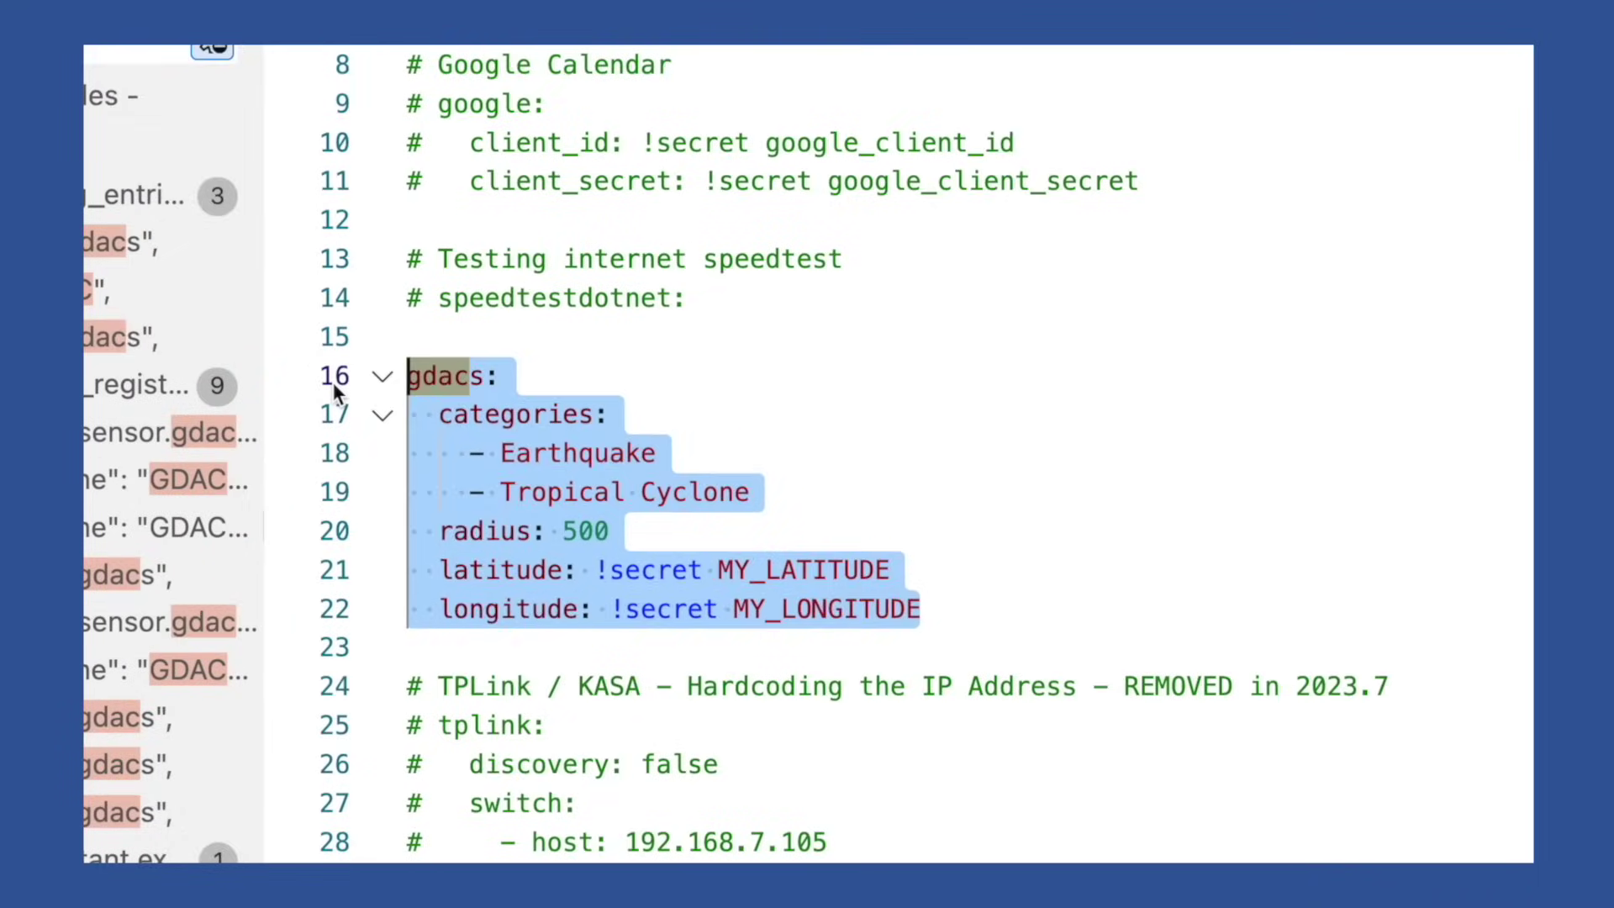
key(ctrl+slash)
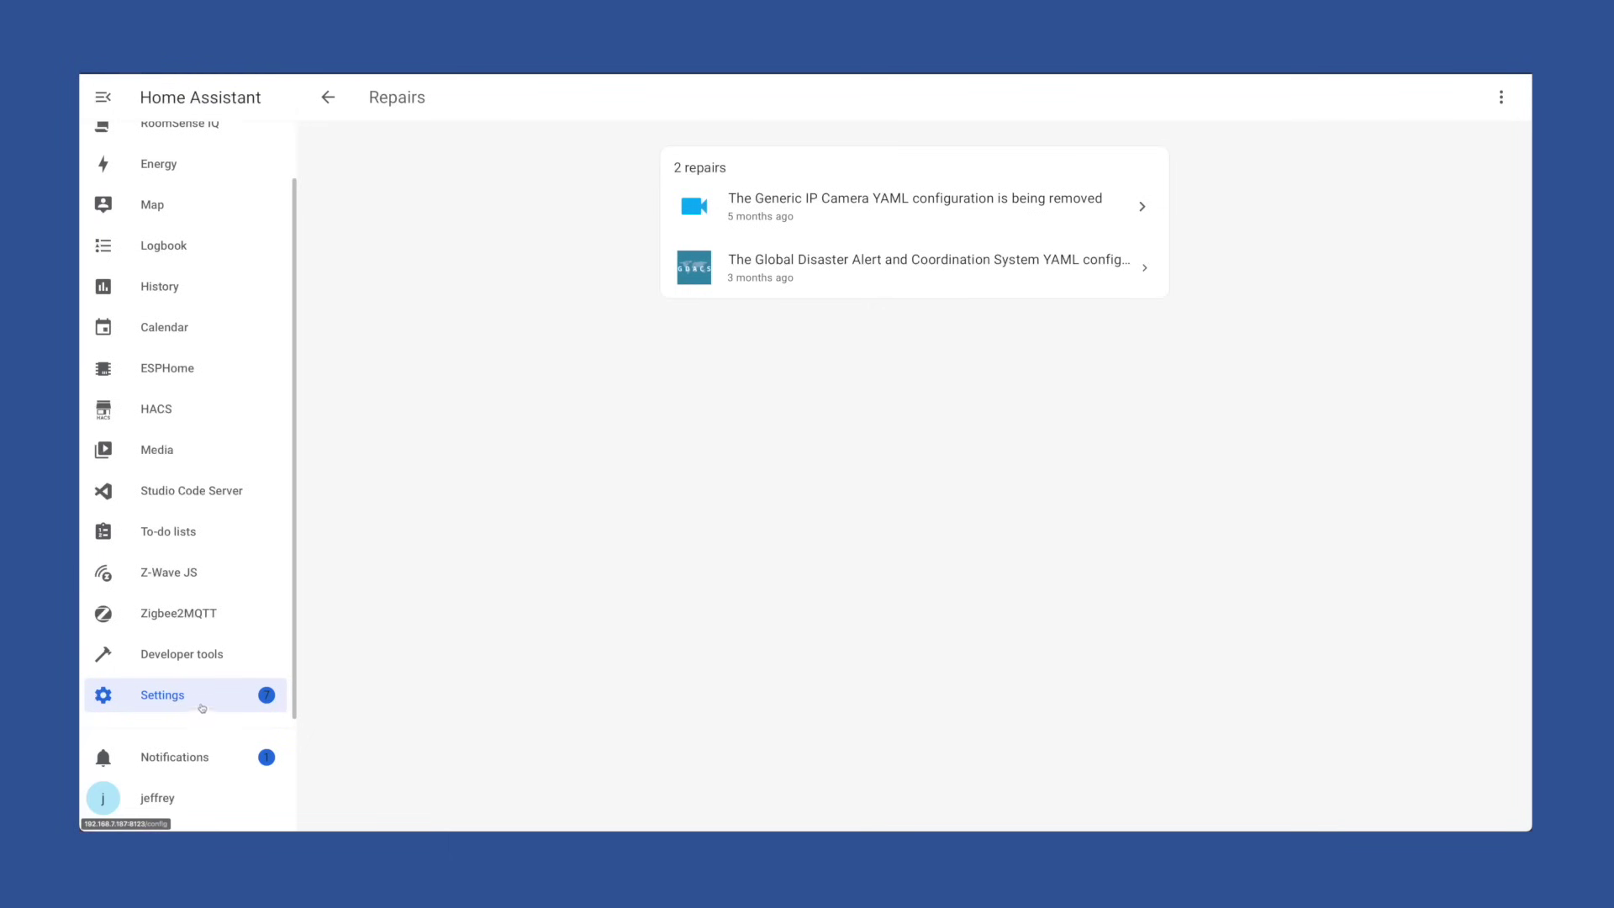
- Restart Home Assistant from Settings > System using the power menu's Restart option
click(200, 706)
scroll(807, 721, down, 5)
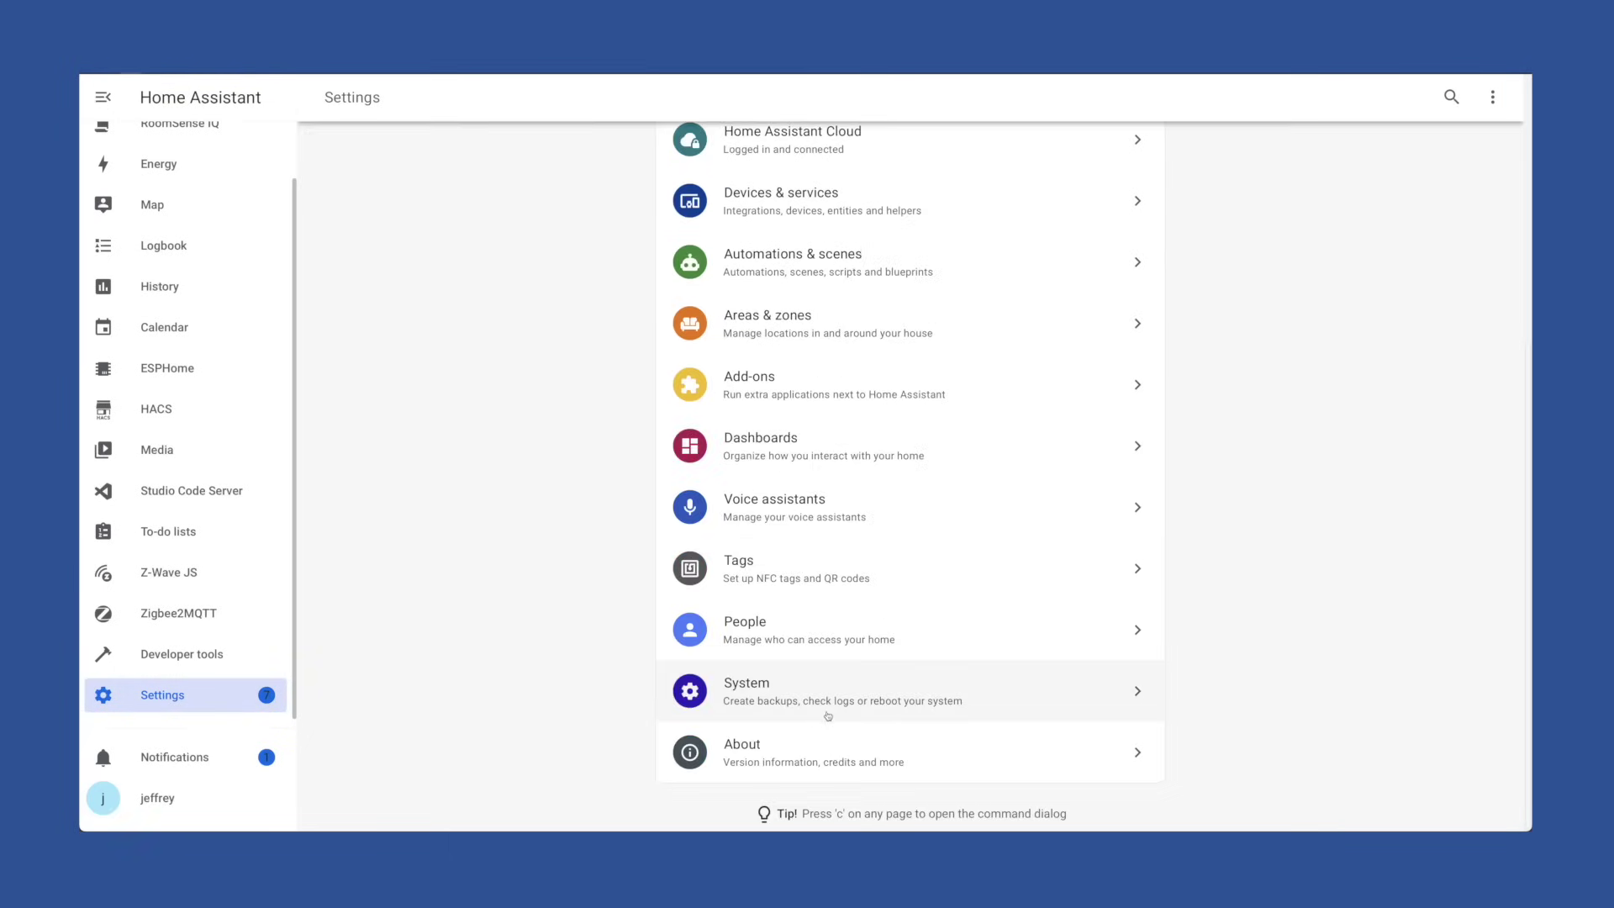
click(826, 716)
click(1501, 96)
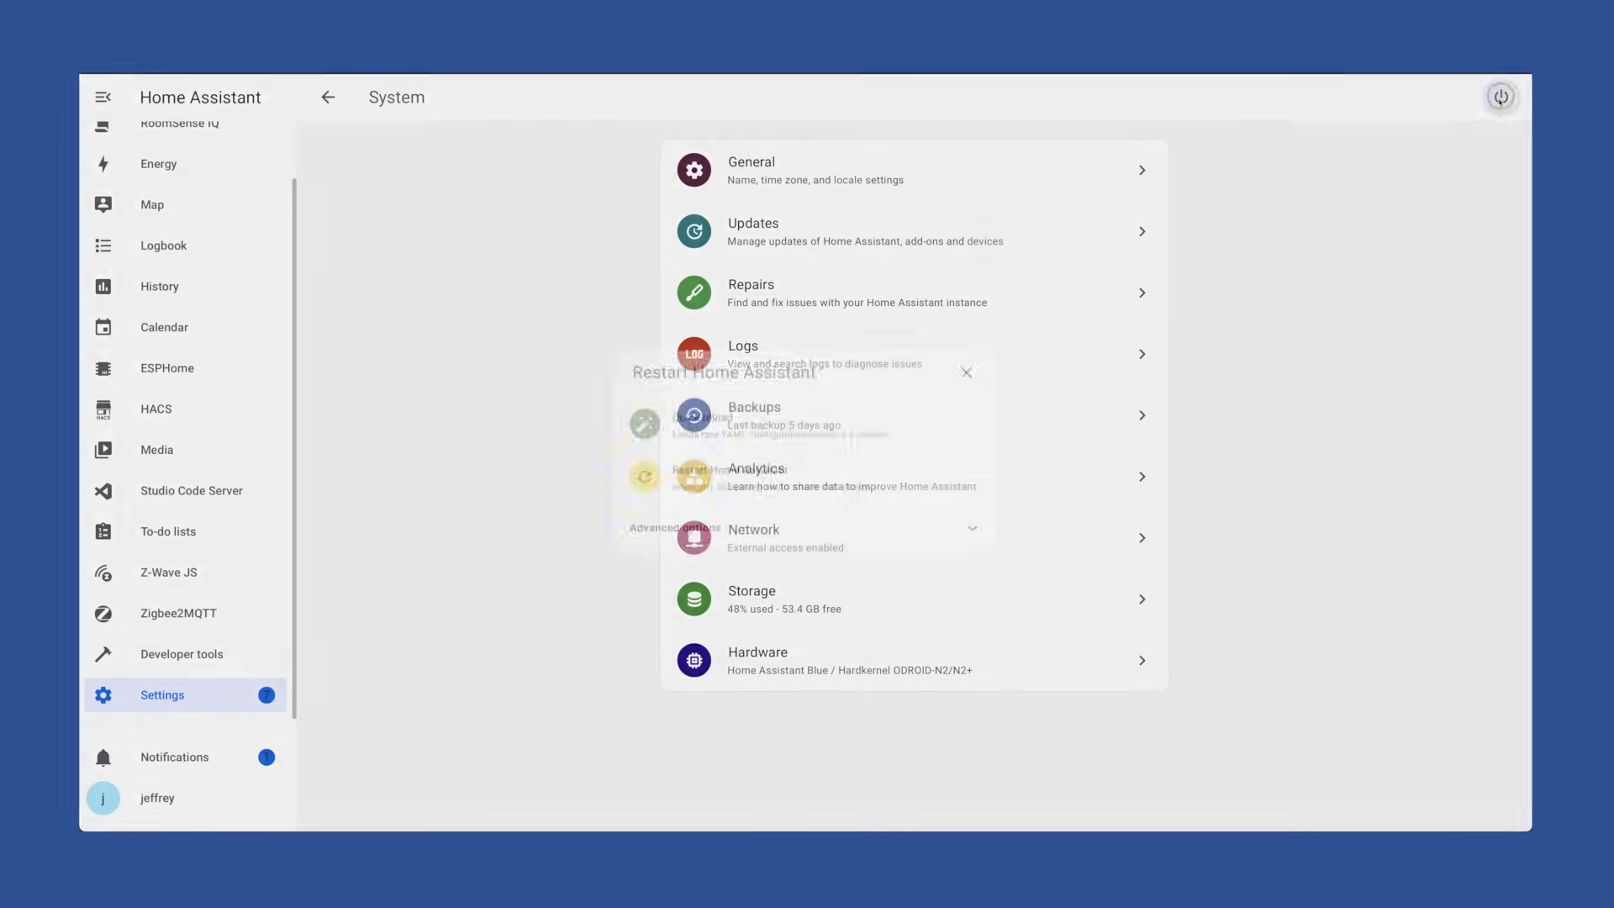
click(811, 479)
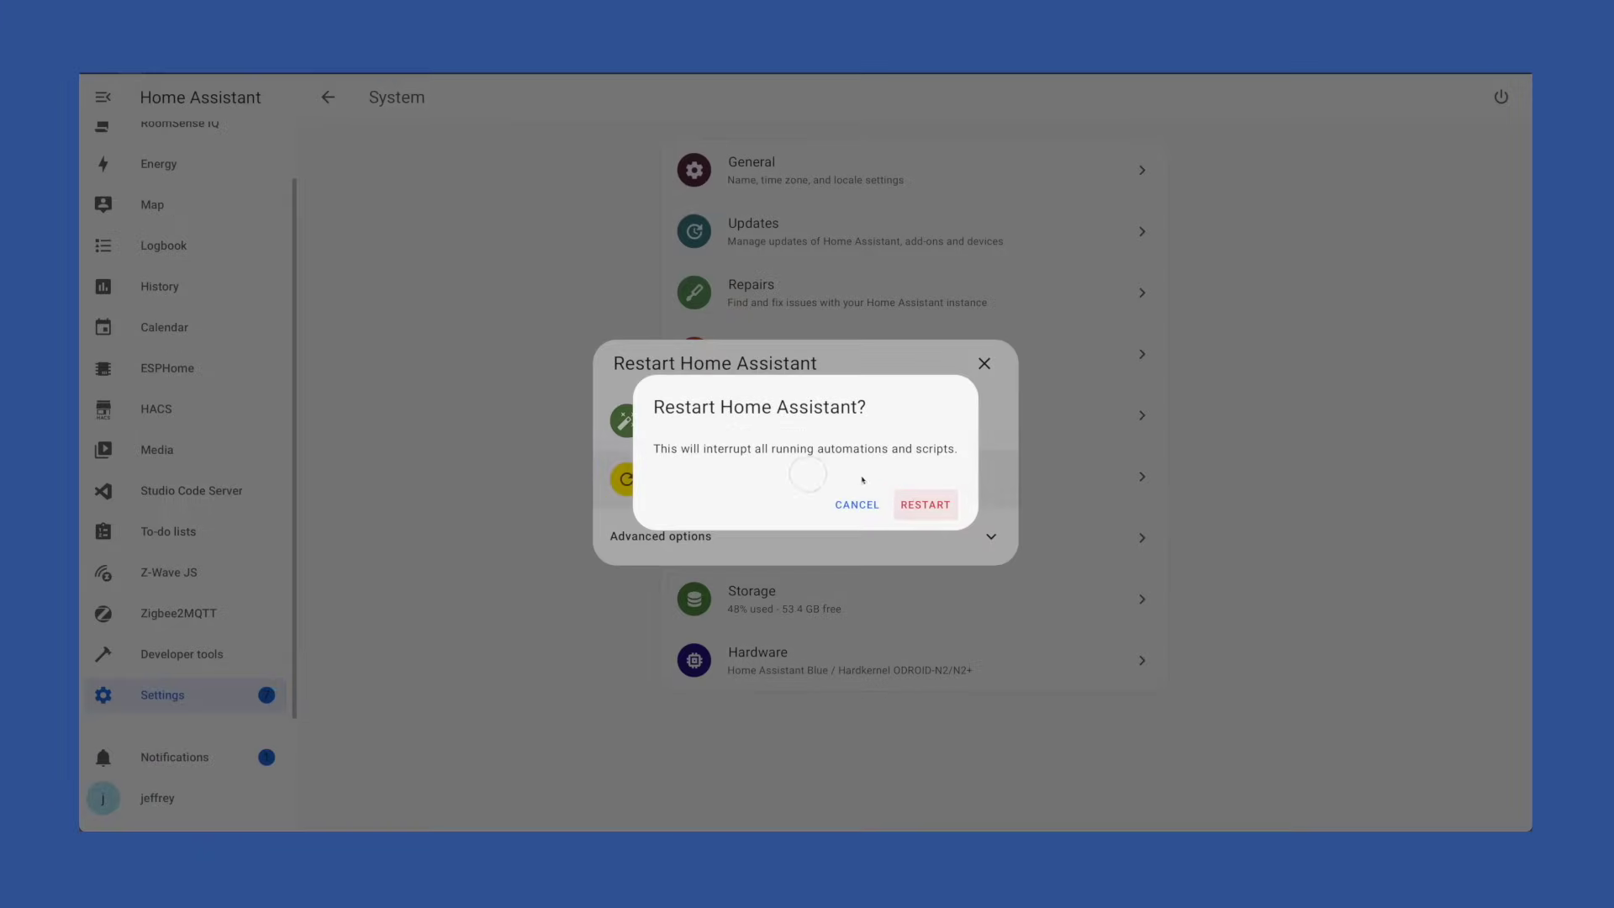
click(922, 500)
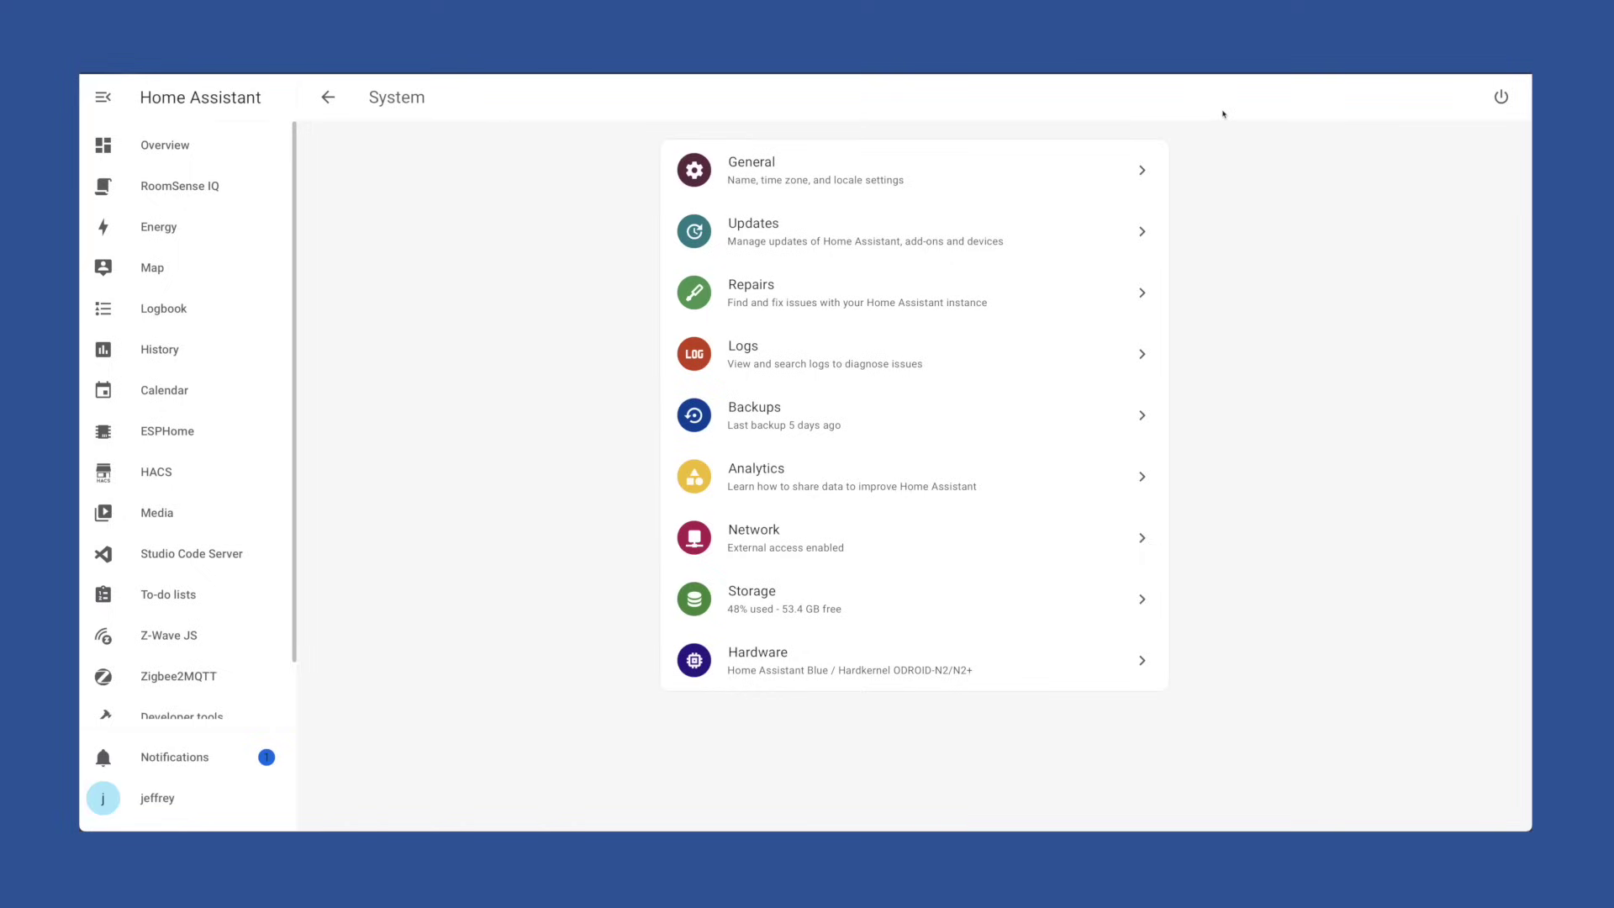
click(858, 304)
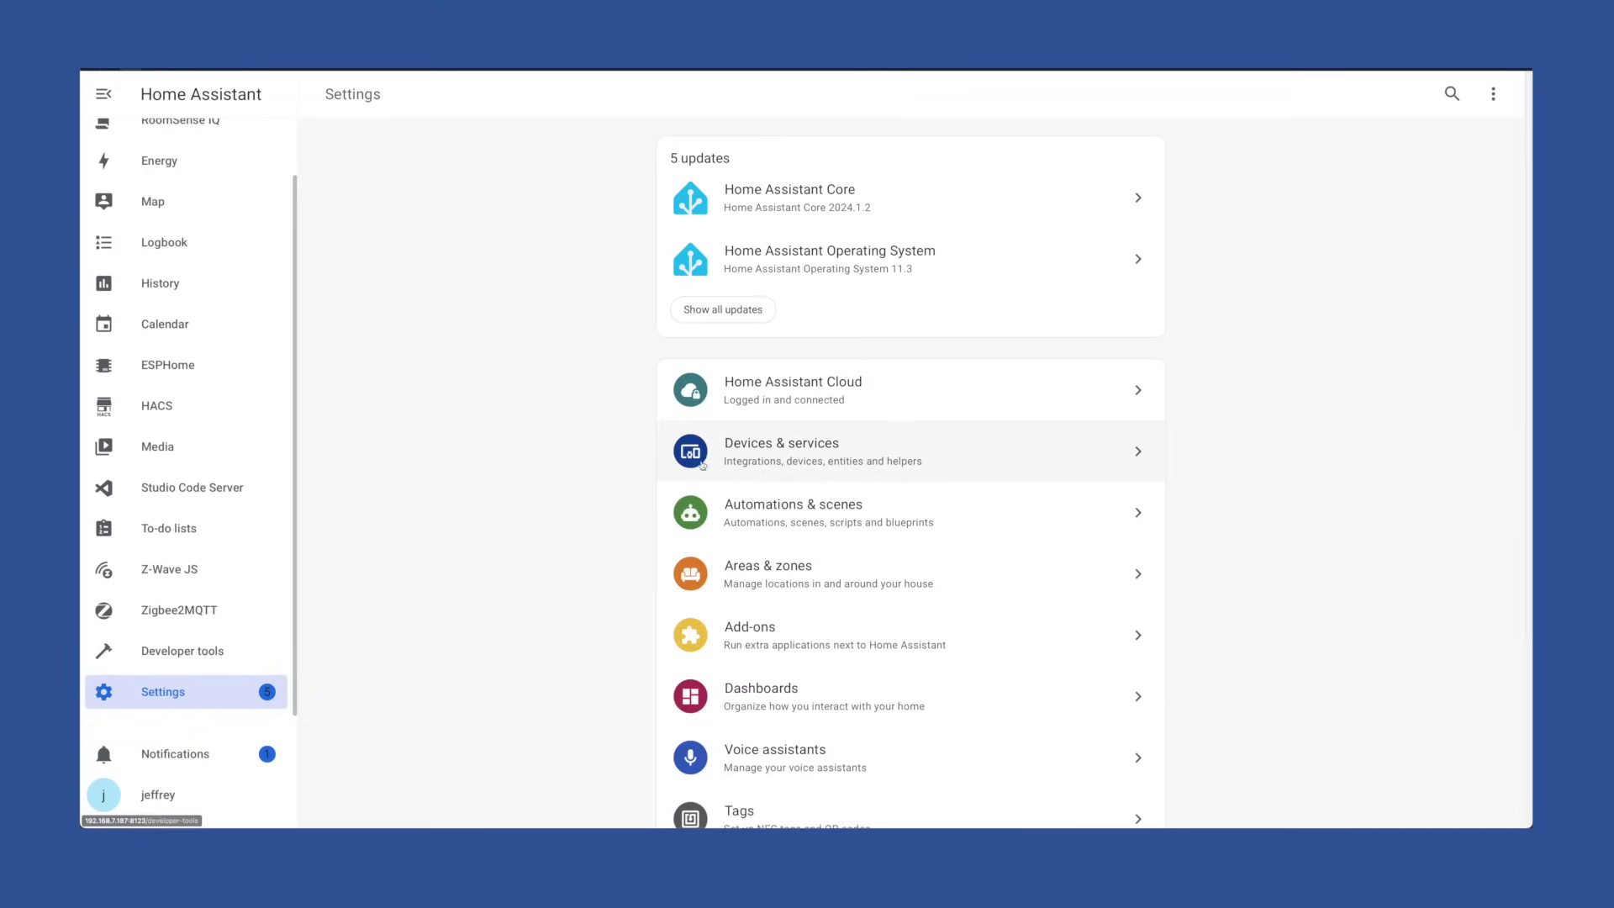
- Go to the Devices & services integrations list
click(702, 463)
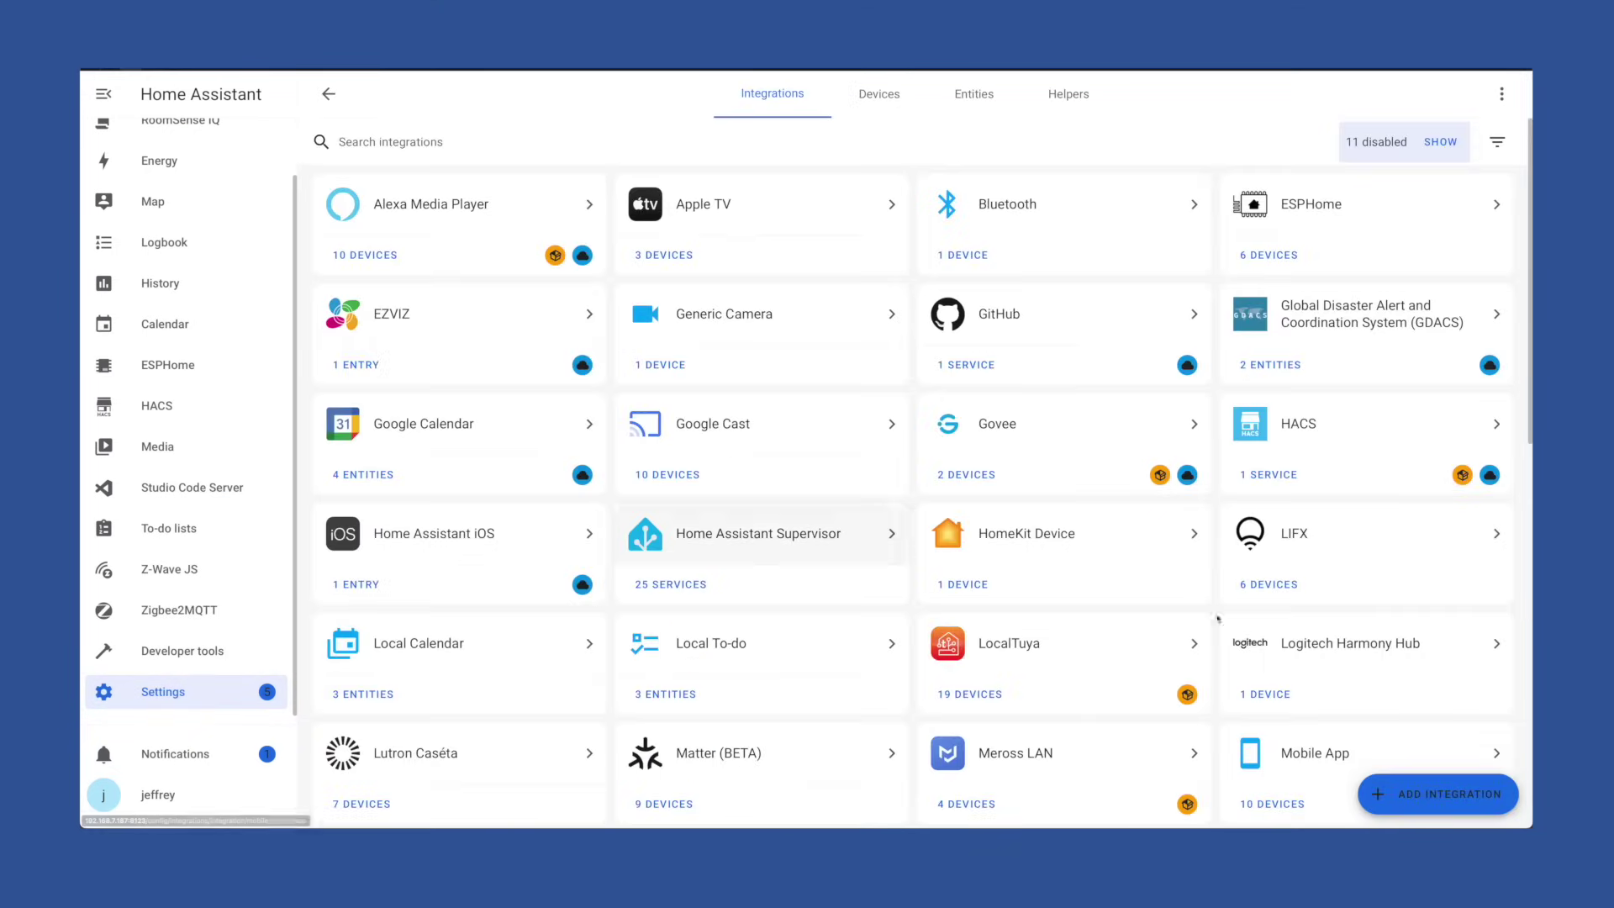
- Search 'gener' in Add Integration, pick Generic Camera, and scroll through its setup form
click(1437, 794)
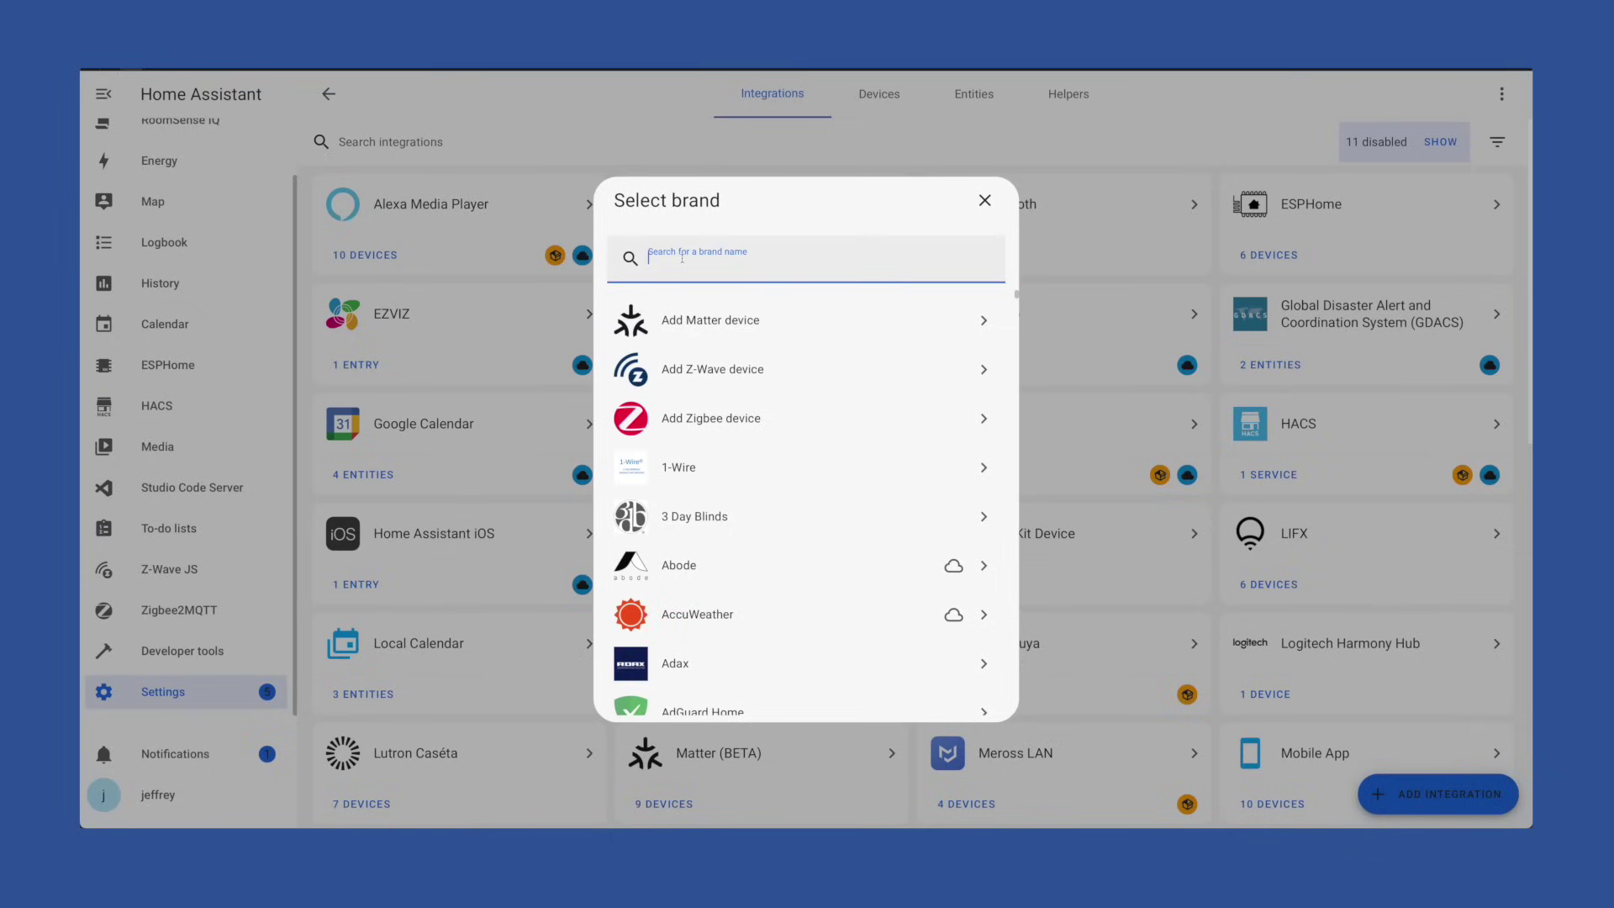
text(gener)
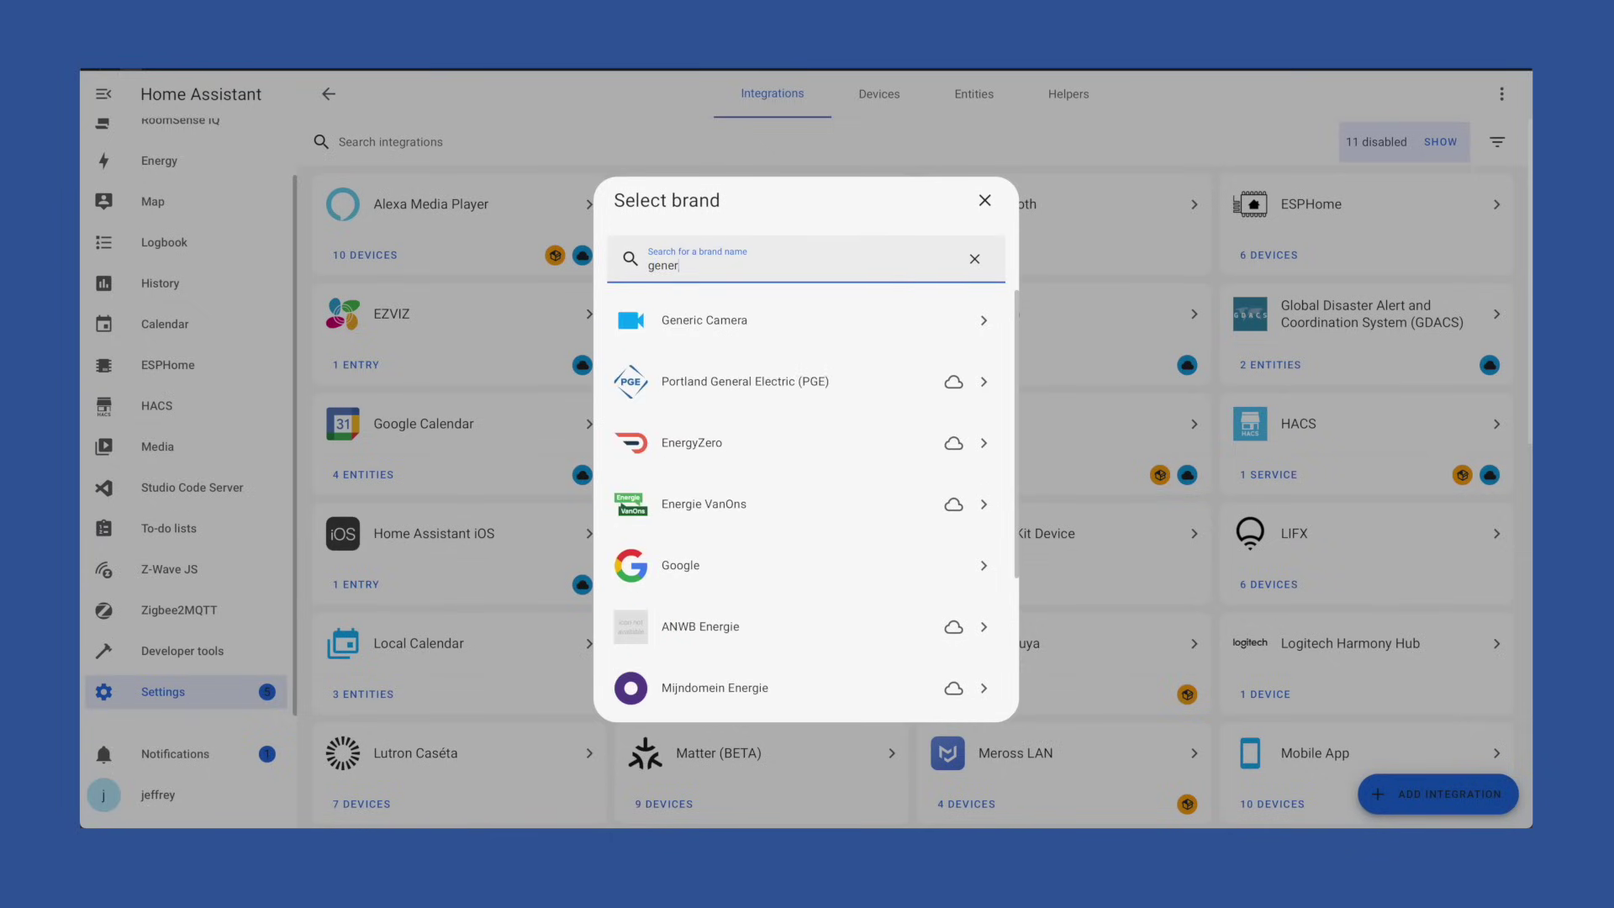
click(756, 320)
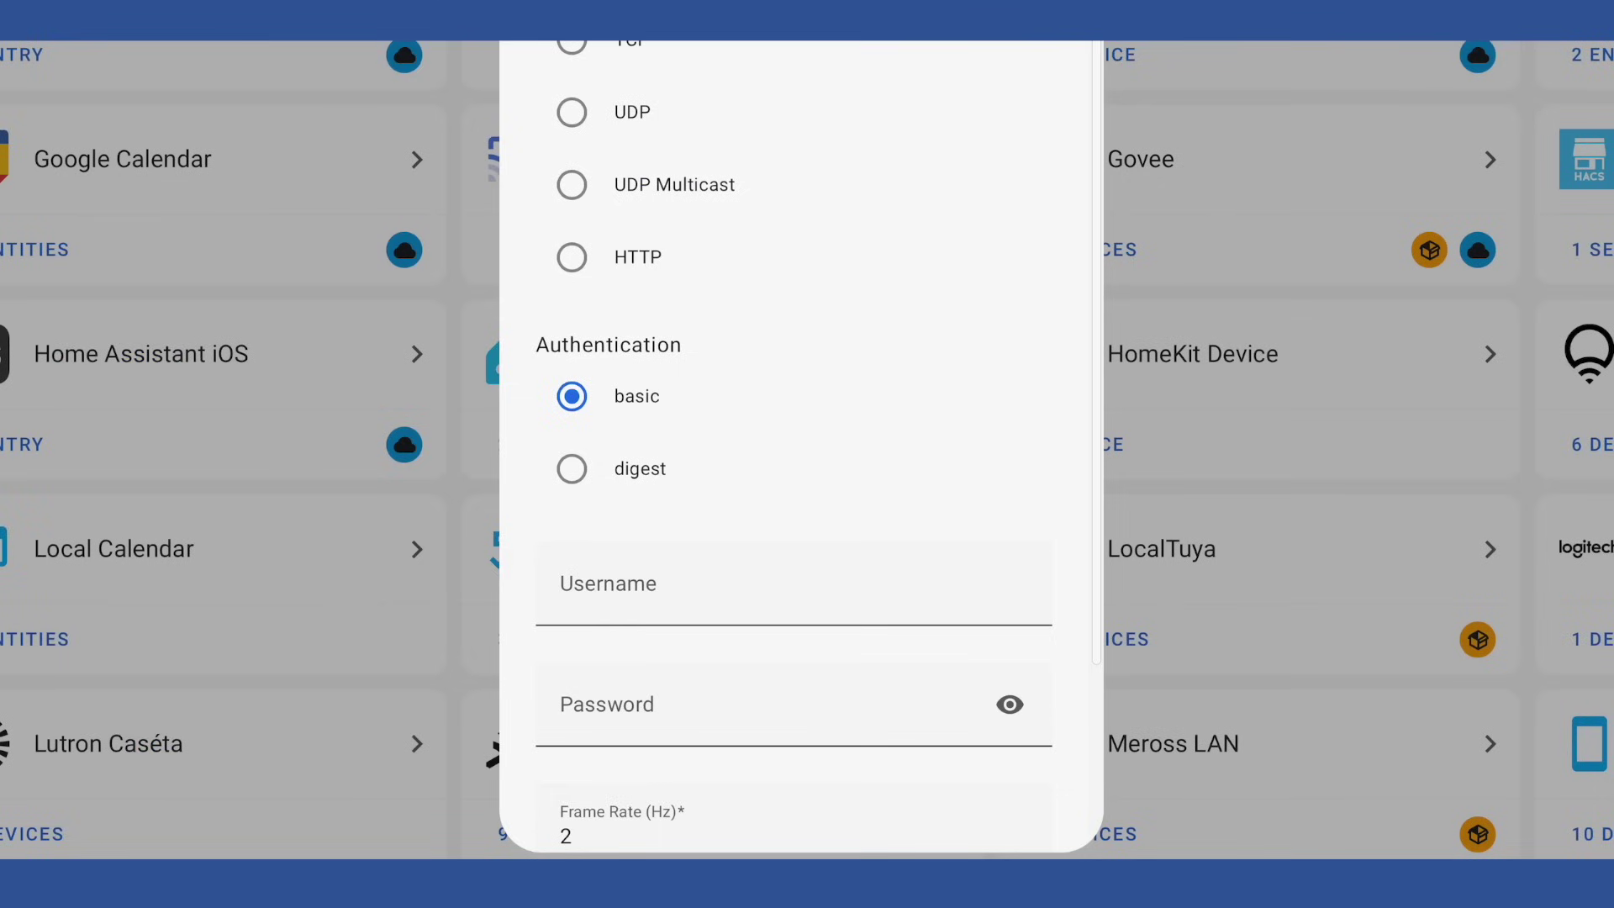
scroll(872, 47, down, 3)
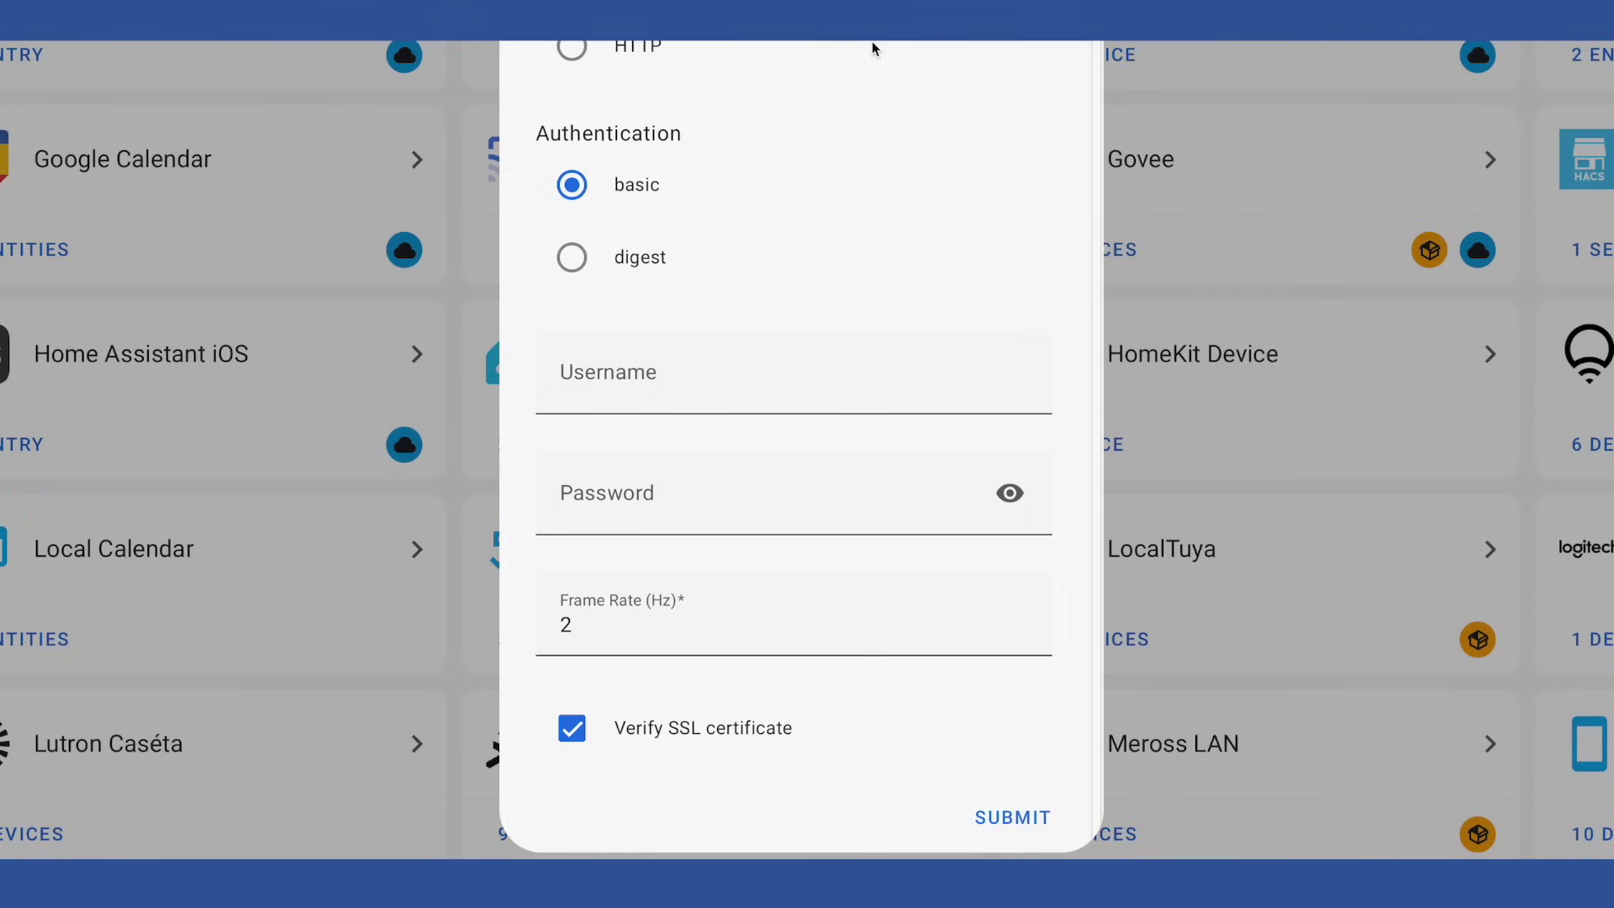
scroll(871, 44, up, 3)
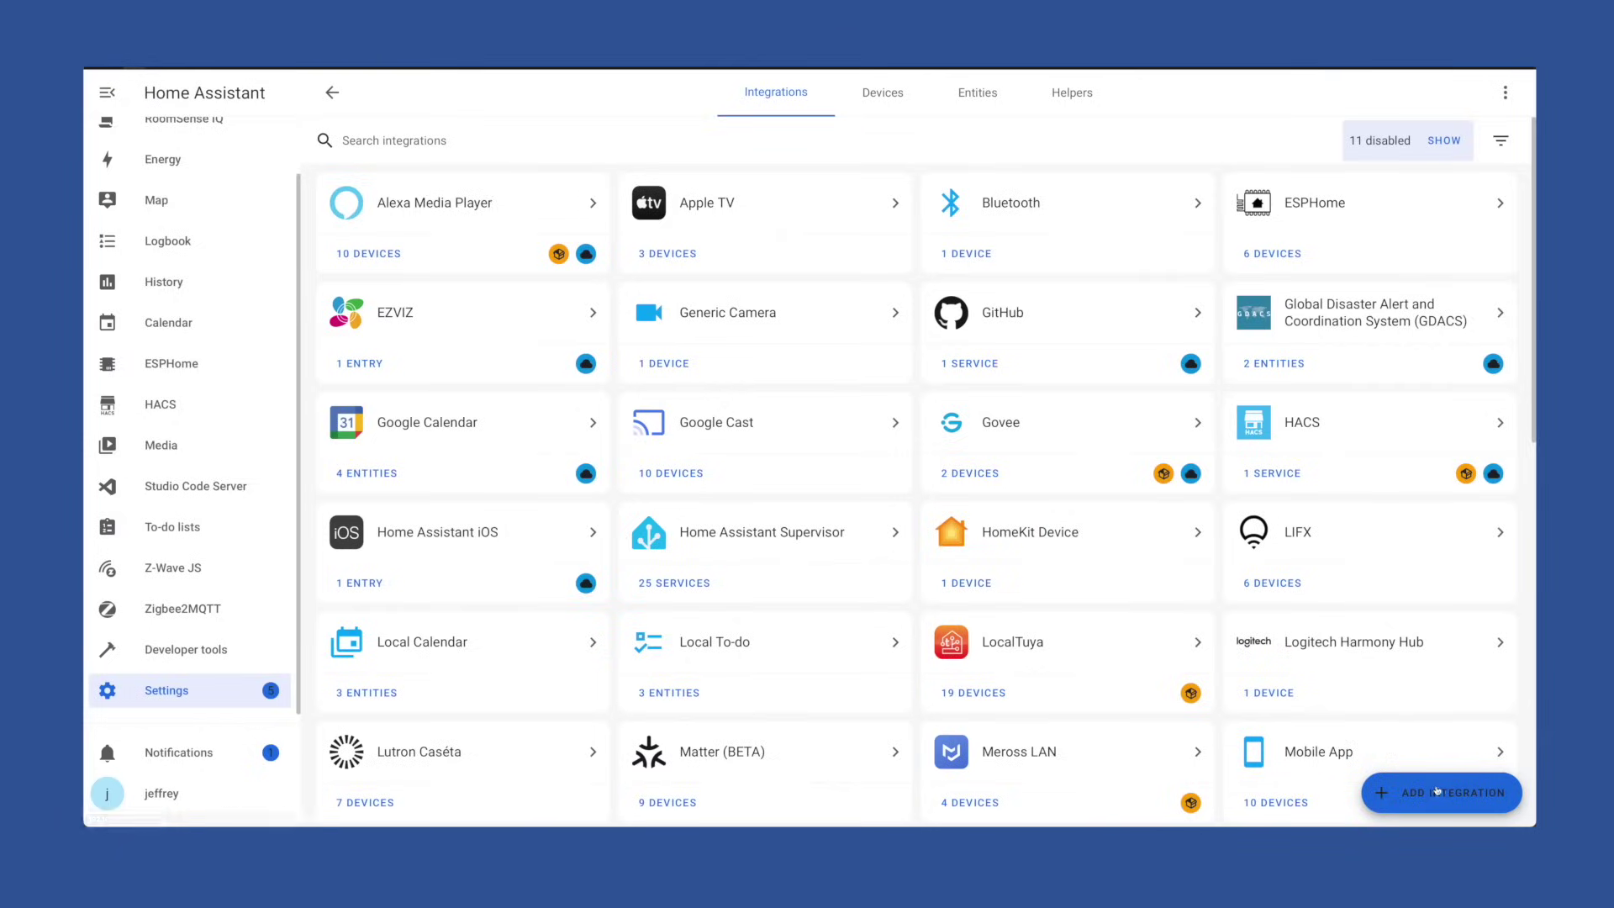
- Add the Global Disaster Alert and Coordination System integration with a 500 radius
click(1439, 792)
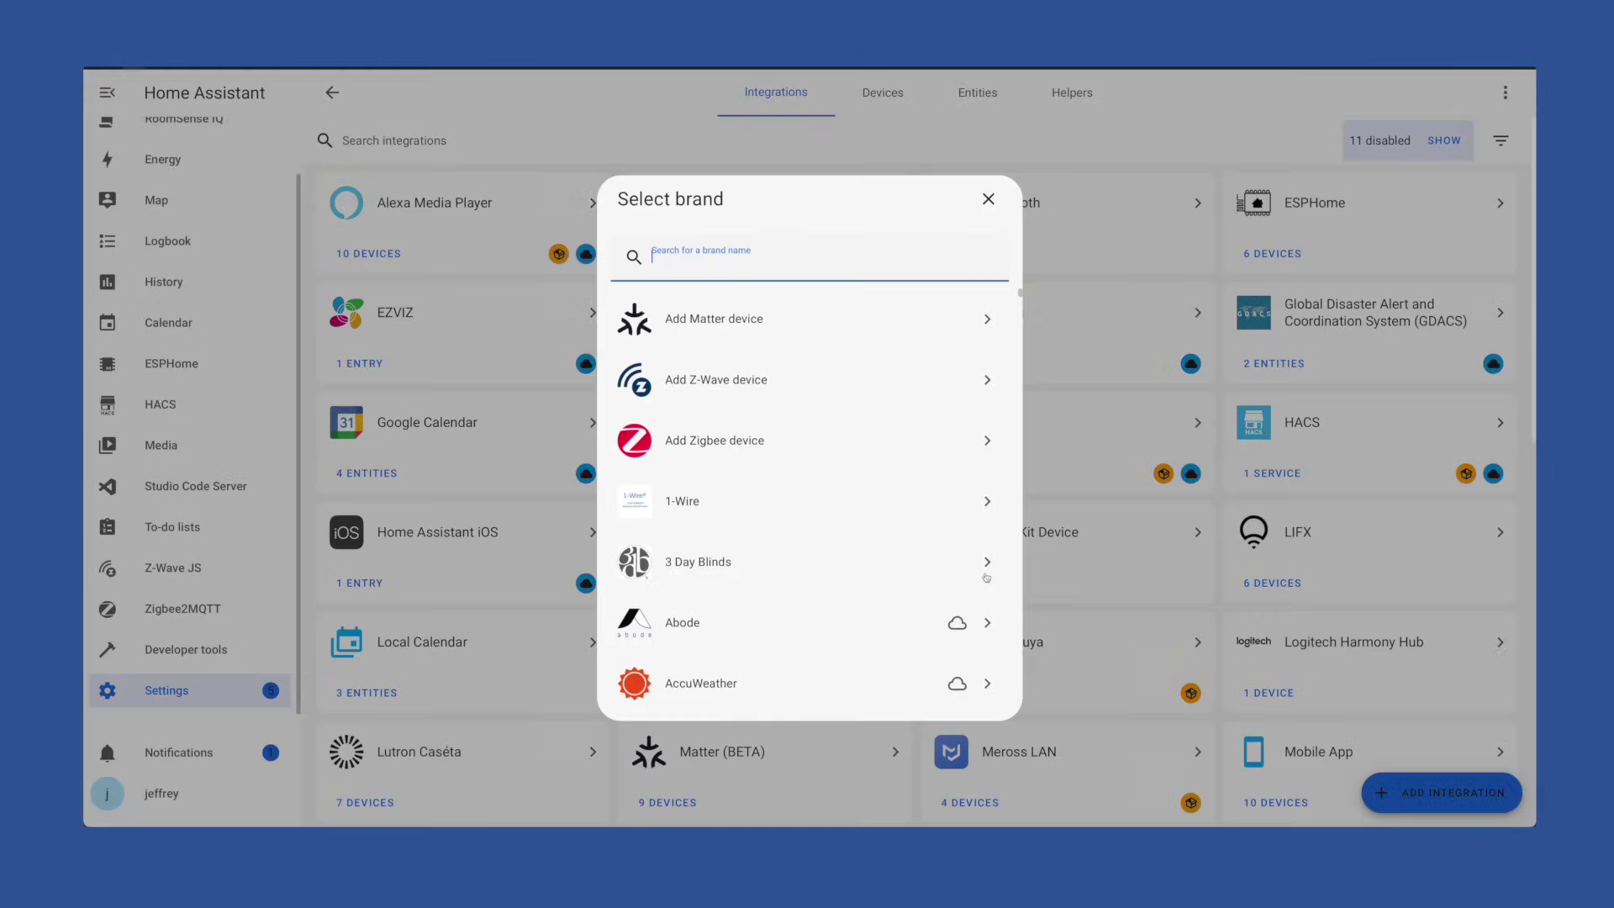
text(glob)
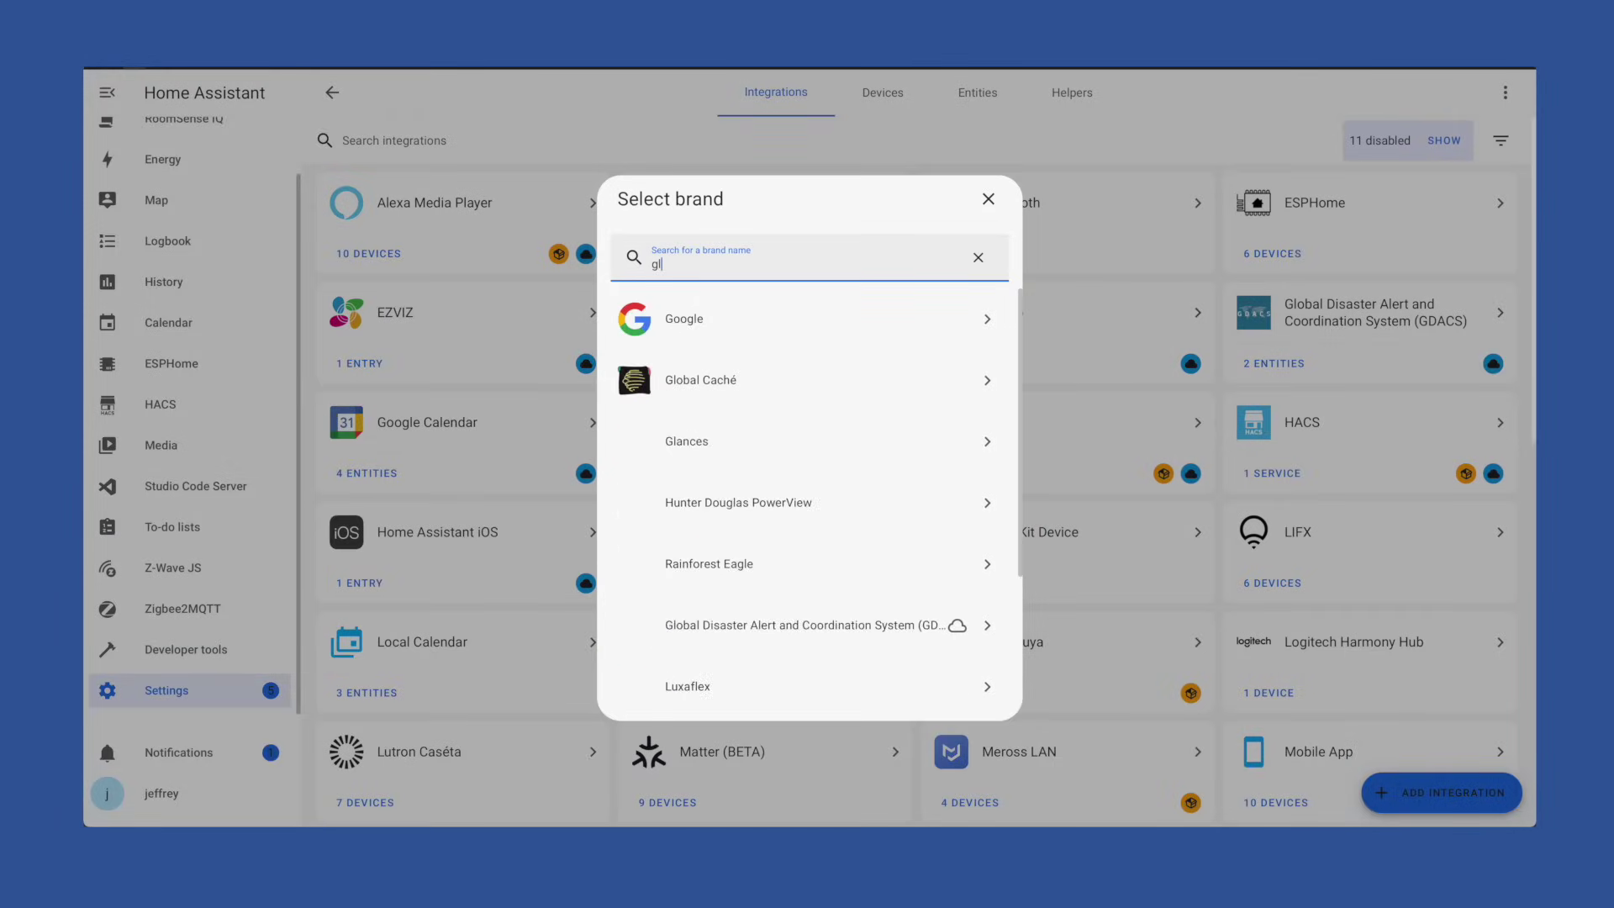
click(845, 386)
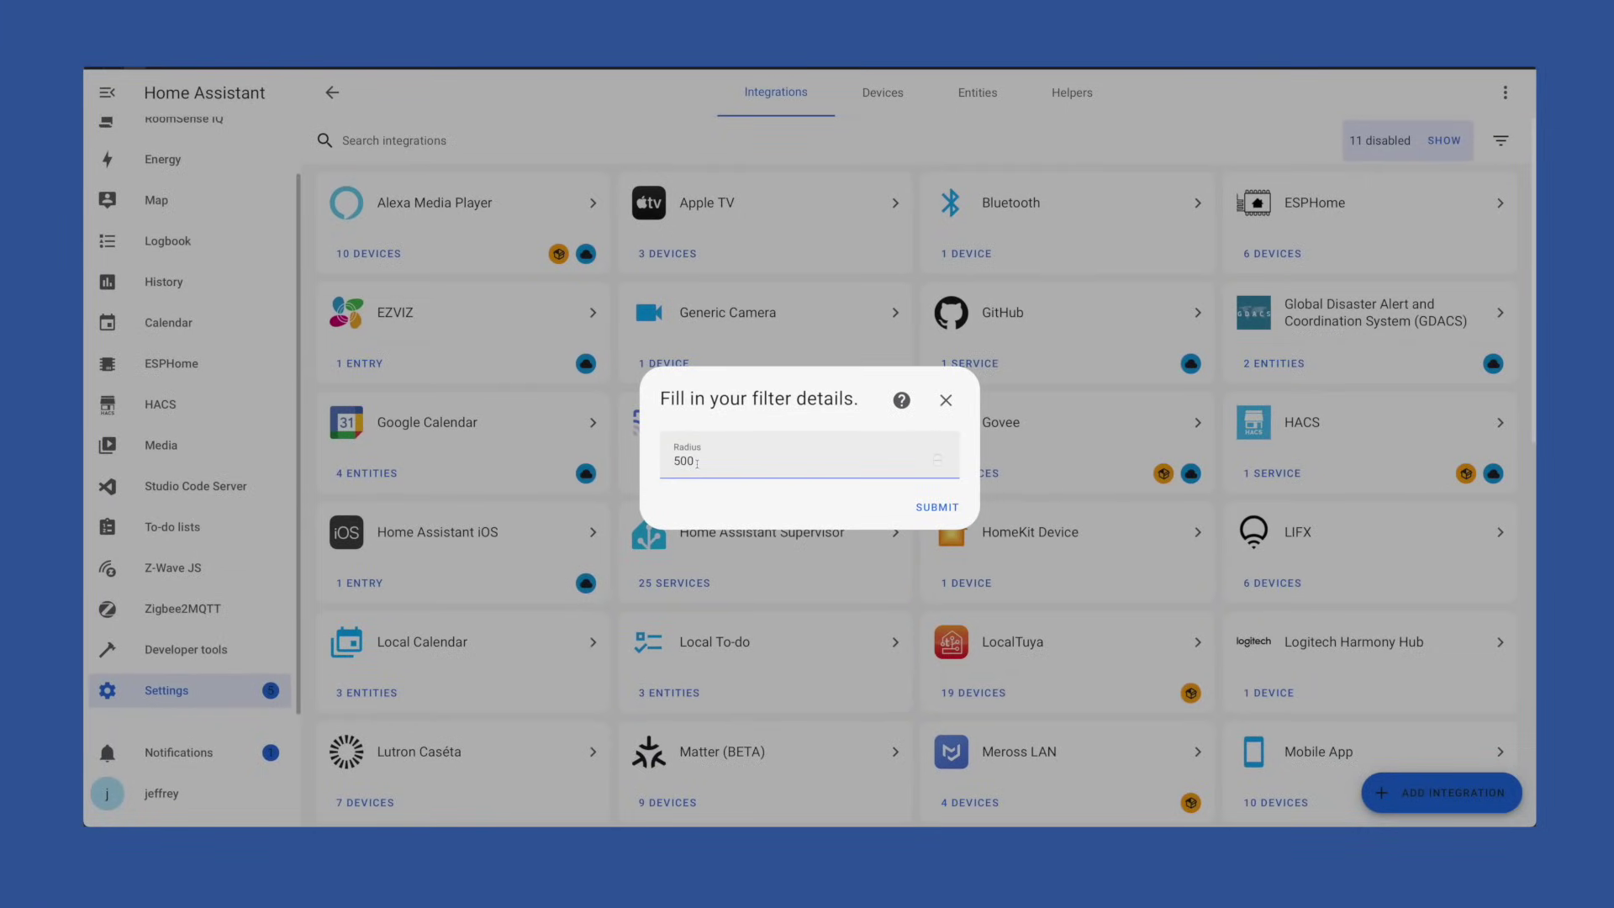
click(955, 511)
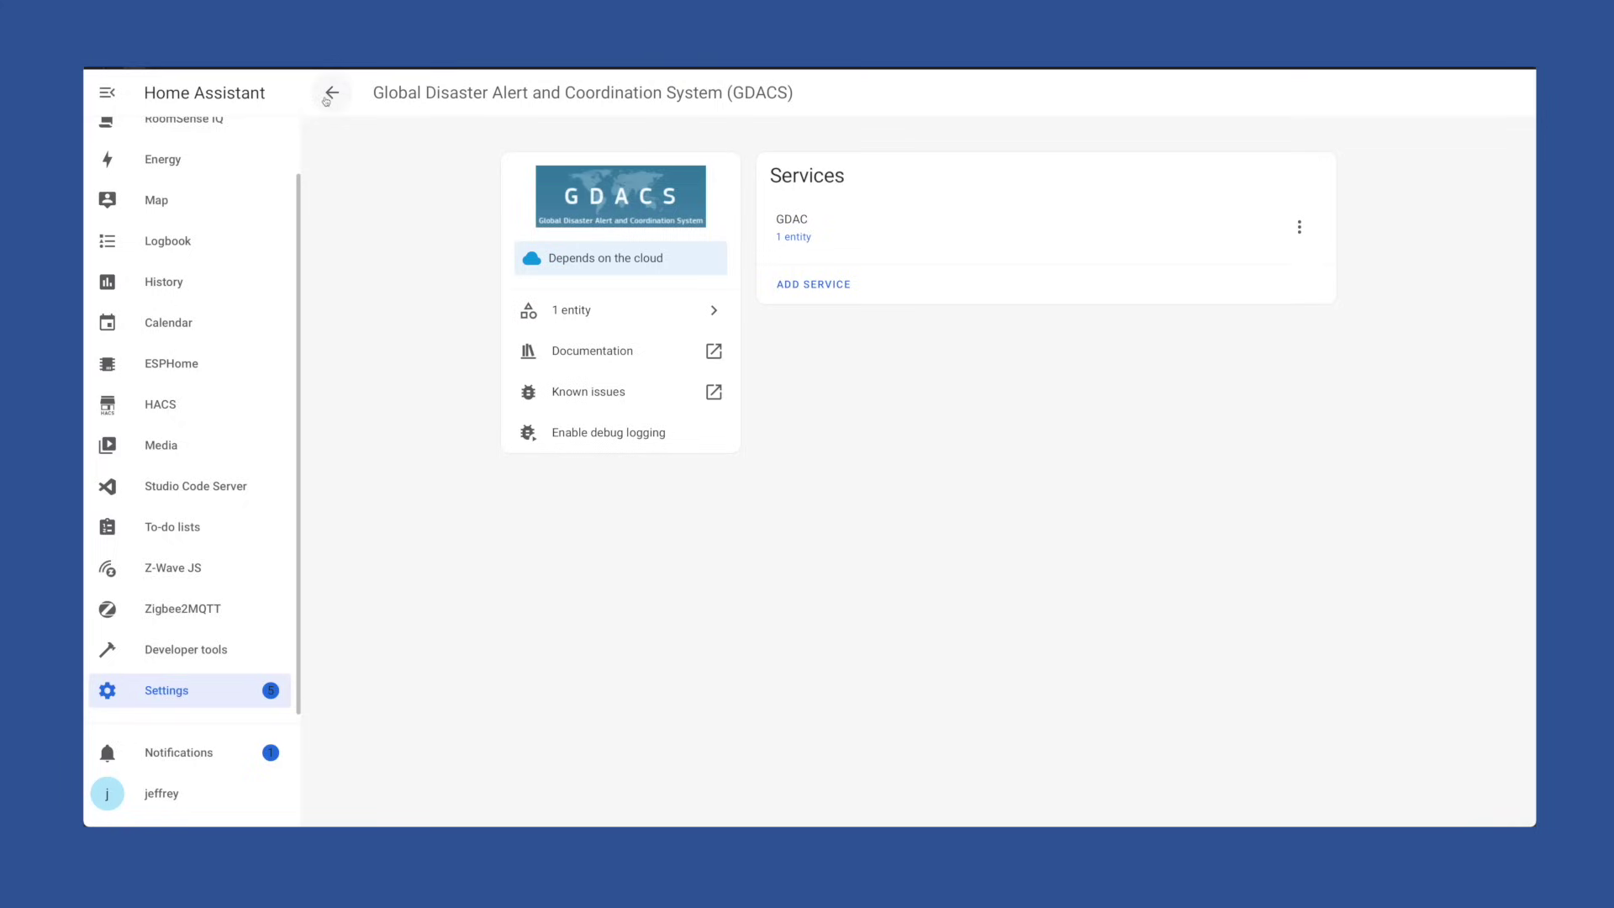
- Open the GDACS documentation and scroll down to the Full configuration example
click(593, 351)
scroll(892, 409, down, 5)
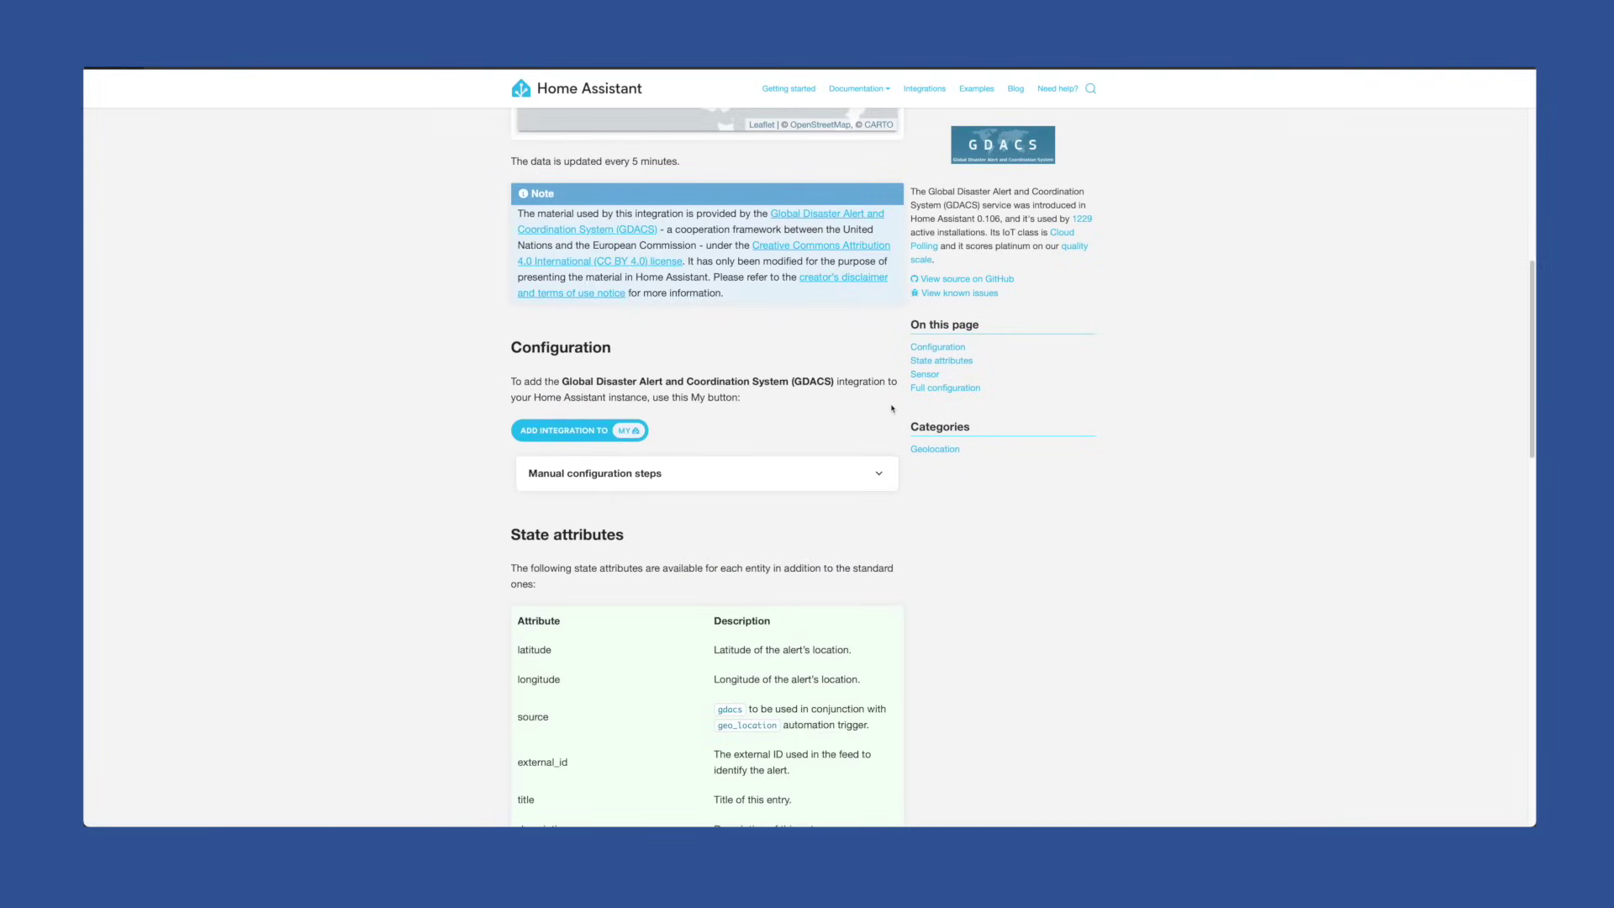
scroll(746, 397, down, 10)
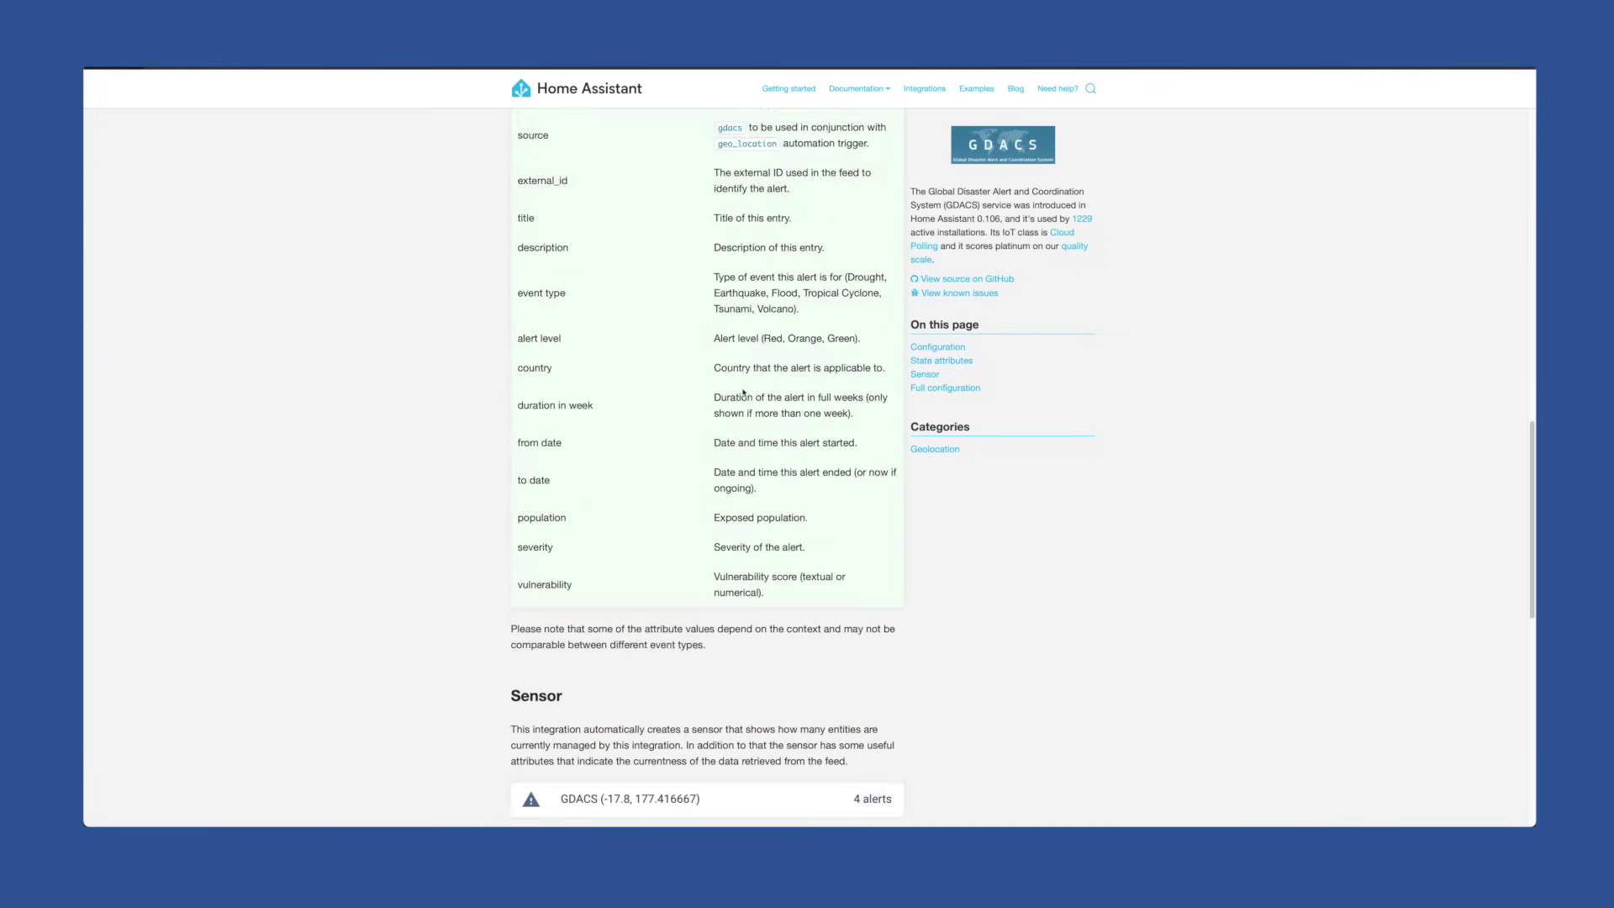
scroll(743, 393, down, 6)
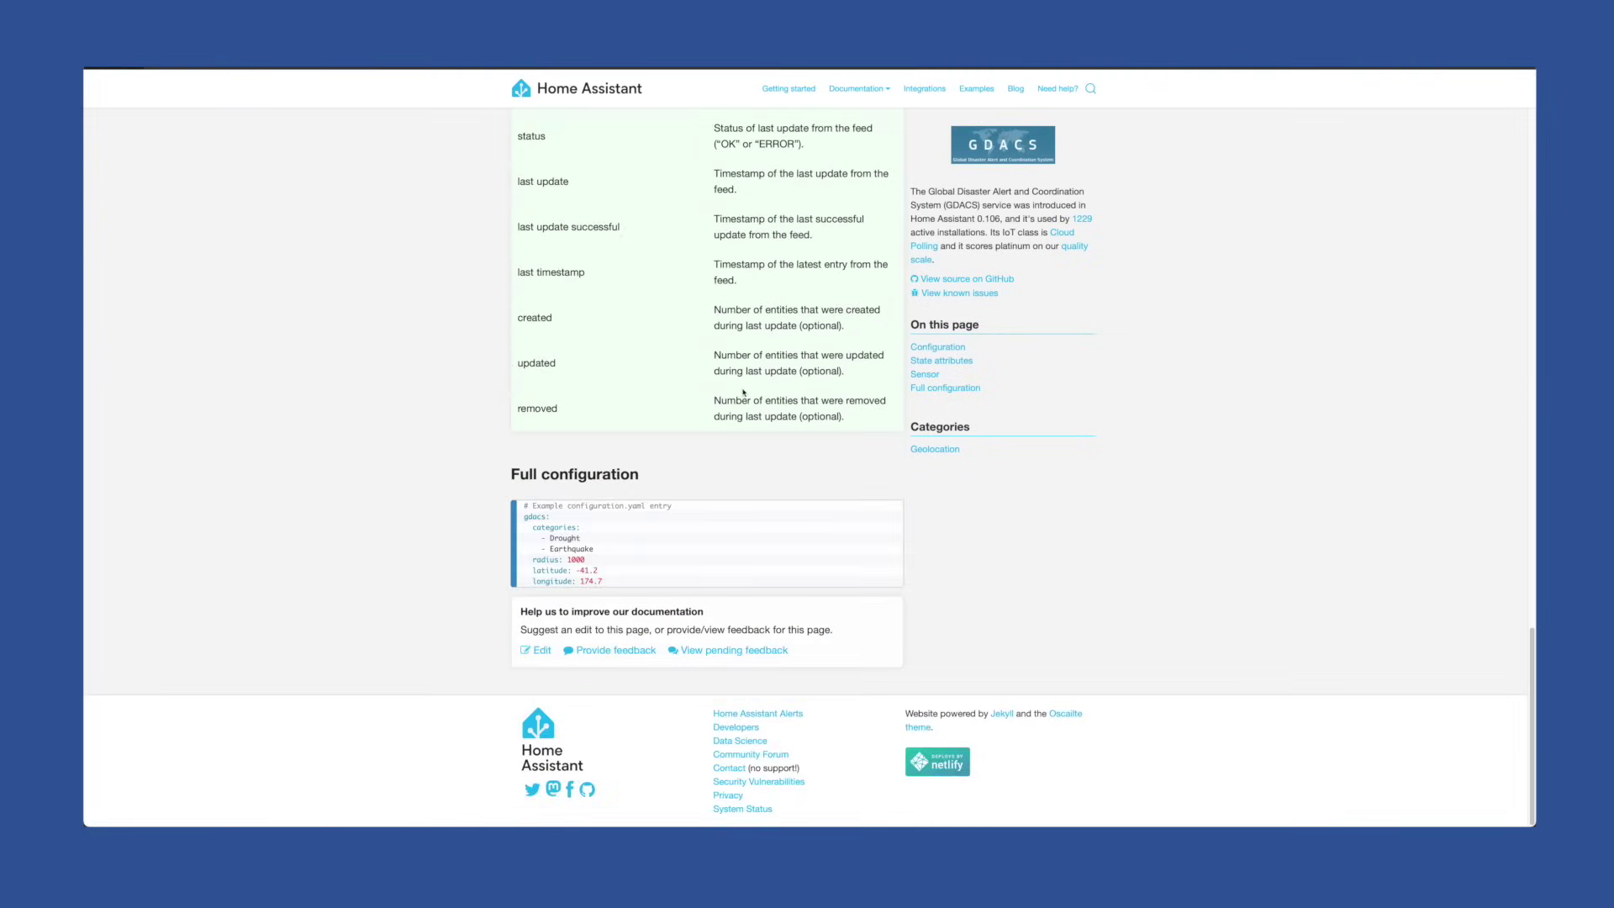